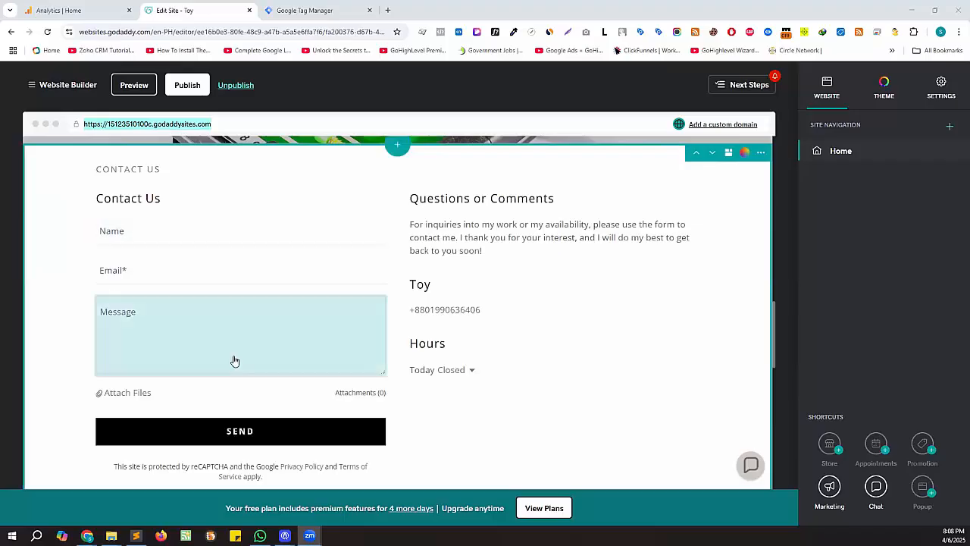
- Look over the Toy site's Contact Us form in the GoDaddy editor, then go to Tag Manager
scroll(304, 379, "down", 2)
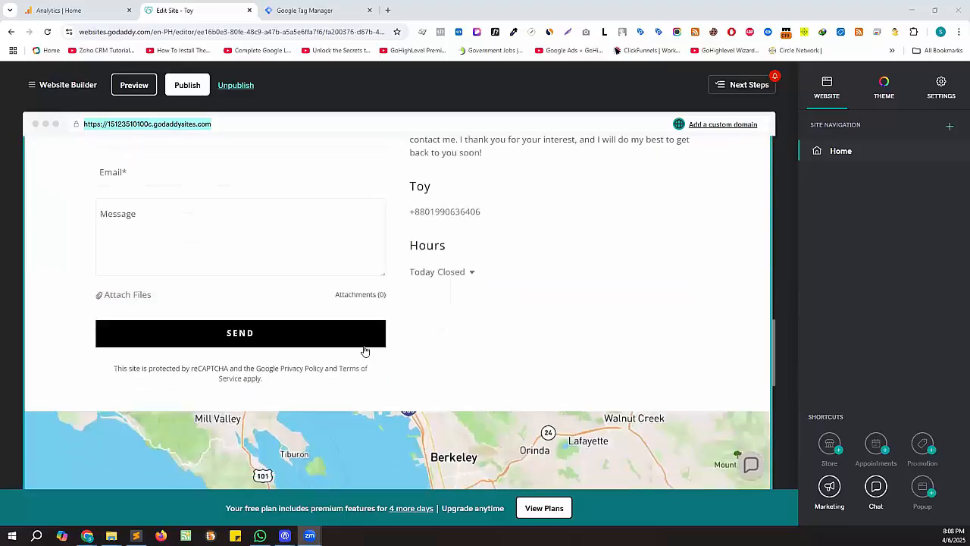
scroll(478, 338, "up", 3)
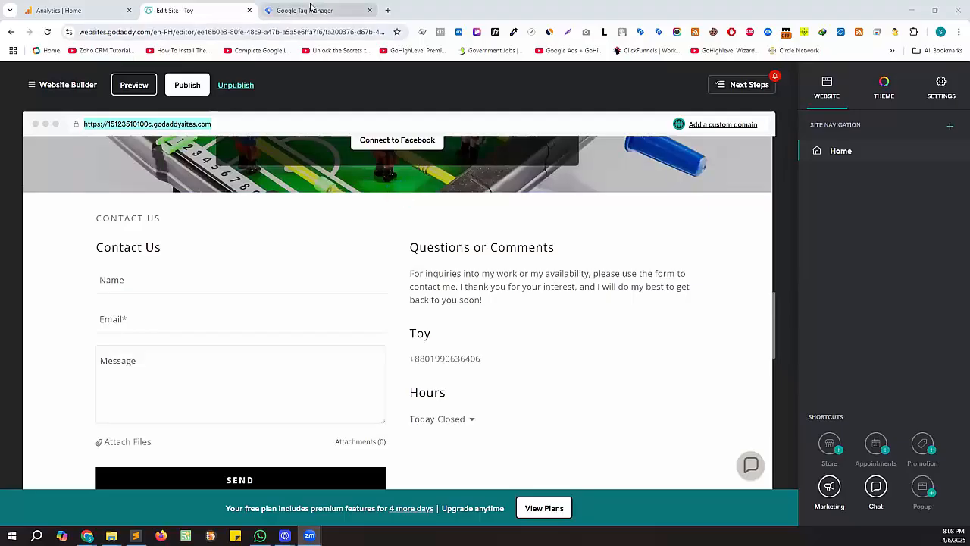
left_click(313, 9)
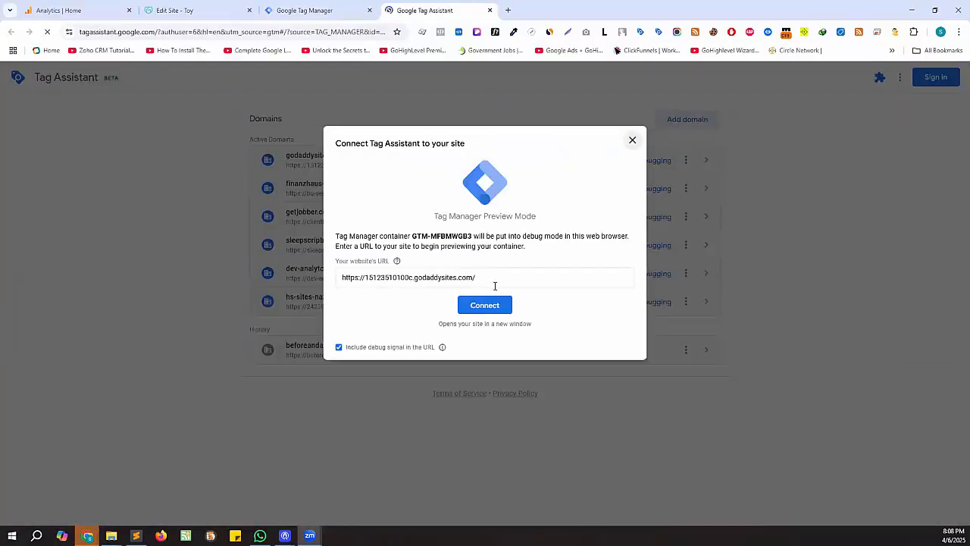
- Connect Tag Assistant preview mode to the godaddysites.com site
left_click(492, 306)
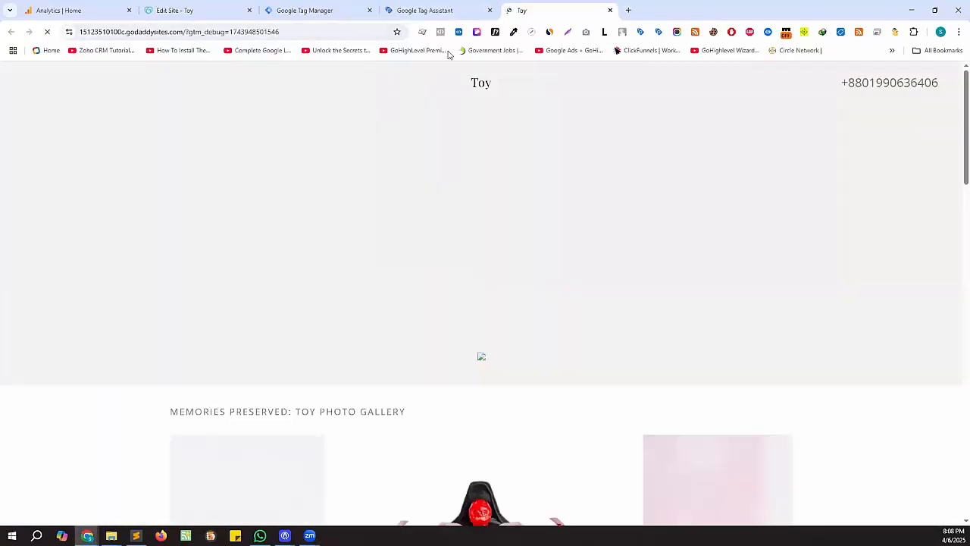
left_click(429, 12)
left_click(486, 255)
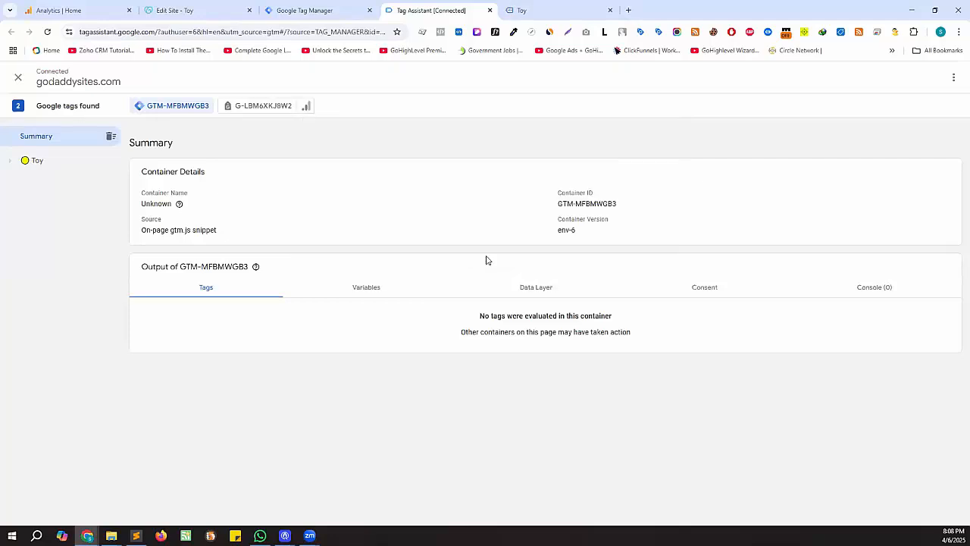
- Submit the contact form with SEND on the Toy site opened in debug mode
left_click(549, 11)
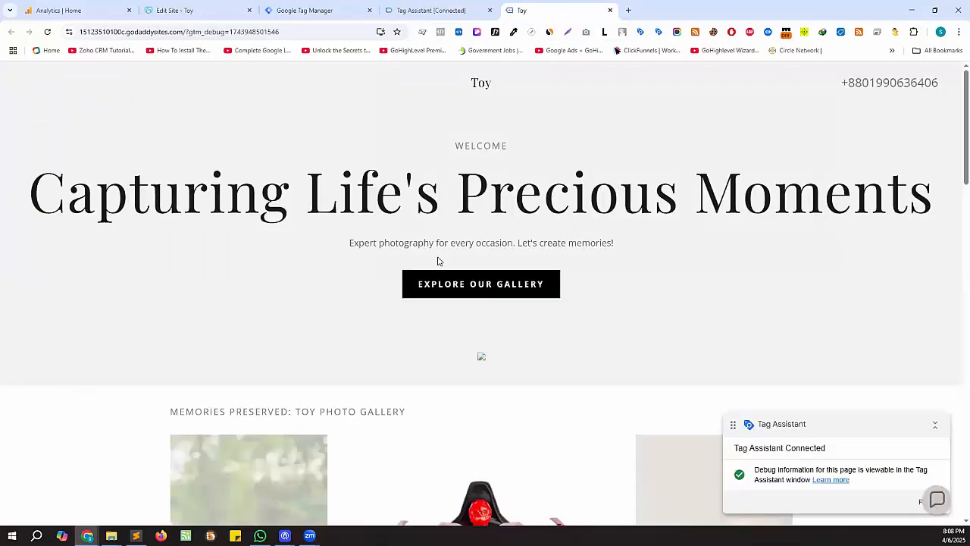
scroll(438, 260, "down", 4)
scroll(413, 317, "down", 10)
scroll(364, 326, "up", 5)
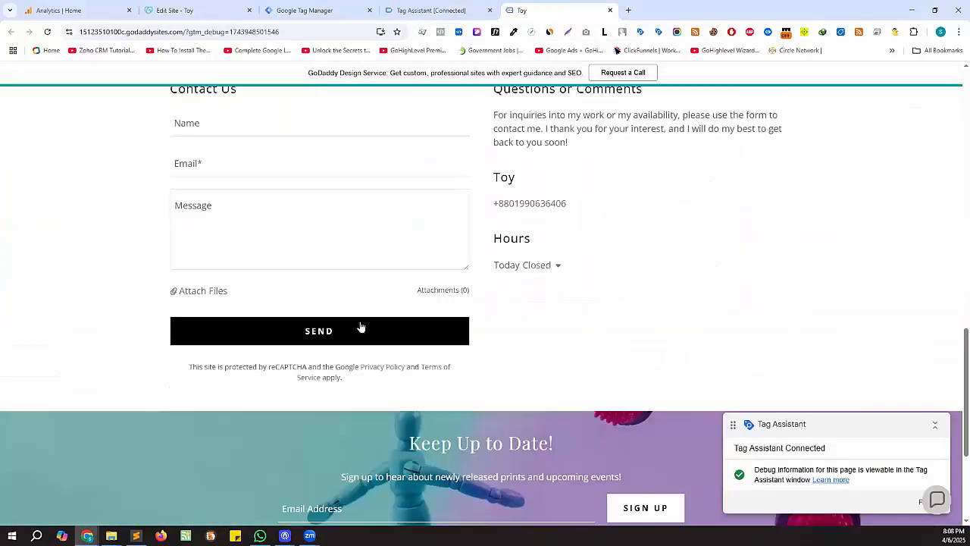
scroll(375, 321, "up", 1)
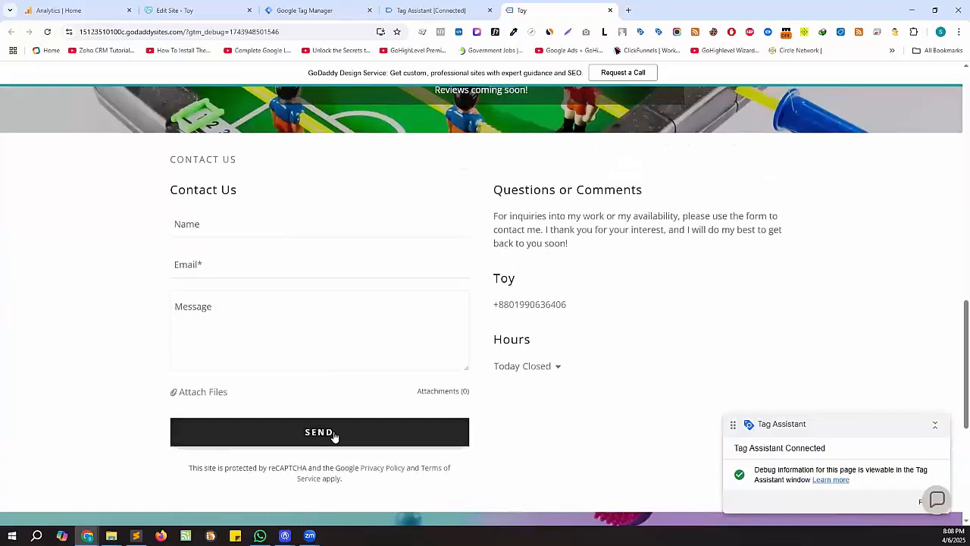
left_click(335, 435)
- Inspect the earlier form_submit events in the Tag Assistant event list
left_click(458, 15)
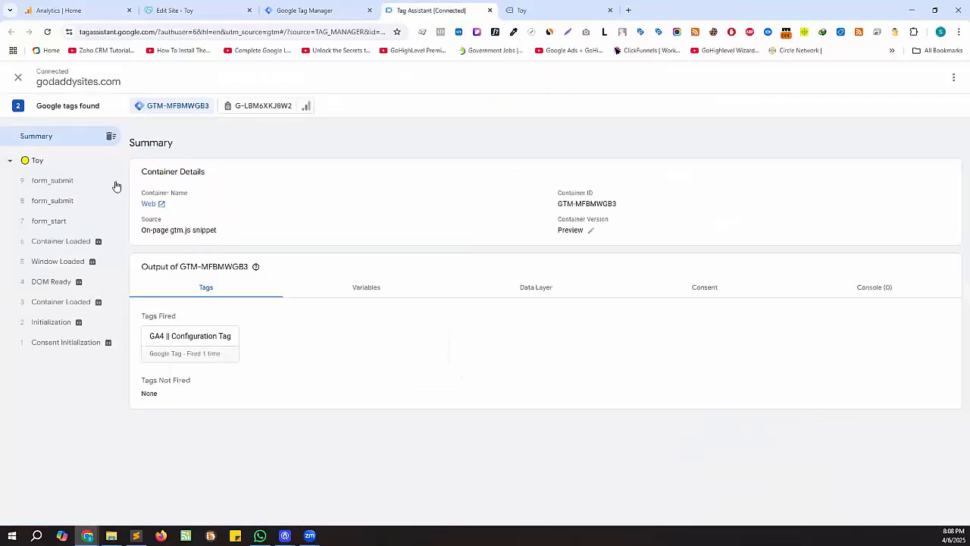
left_click(50, 199)
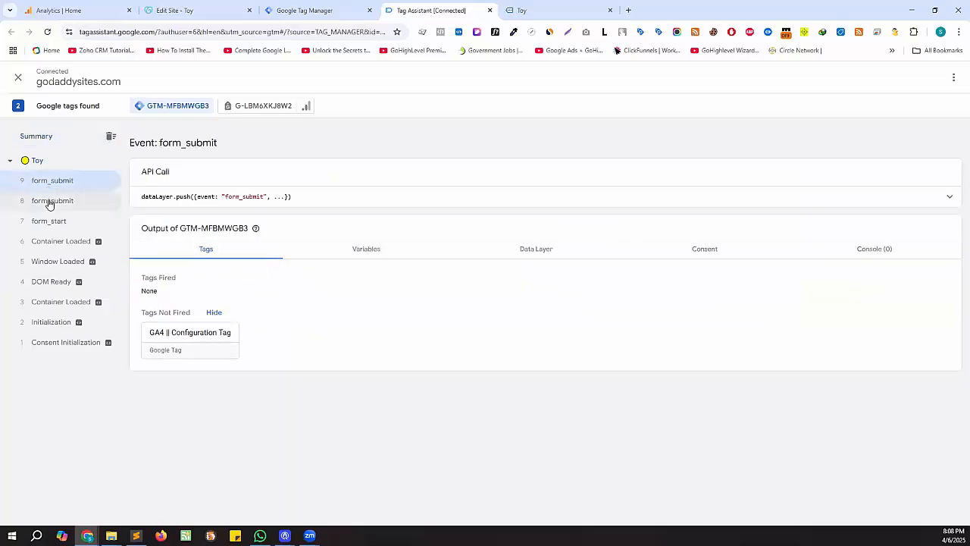
left_click(56, 180)
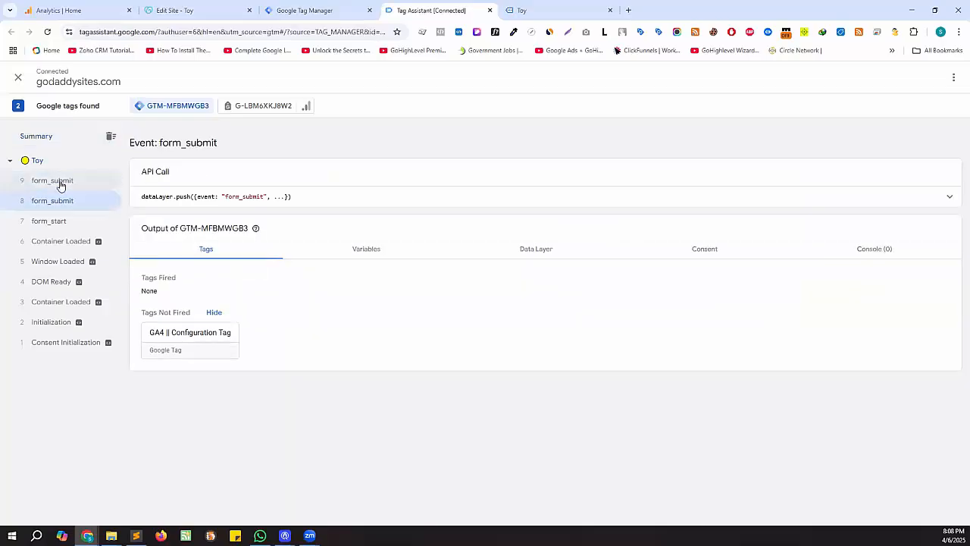
- Resubmit the contact form and open form_submit event 10 to confirm no tags fired
left_click(557, 11)
left_click(262, 222)
left_click(426, 10)
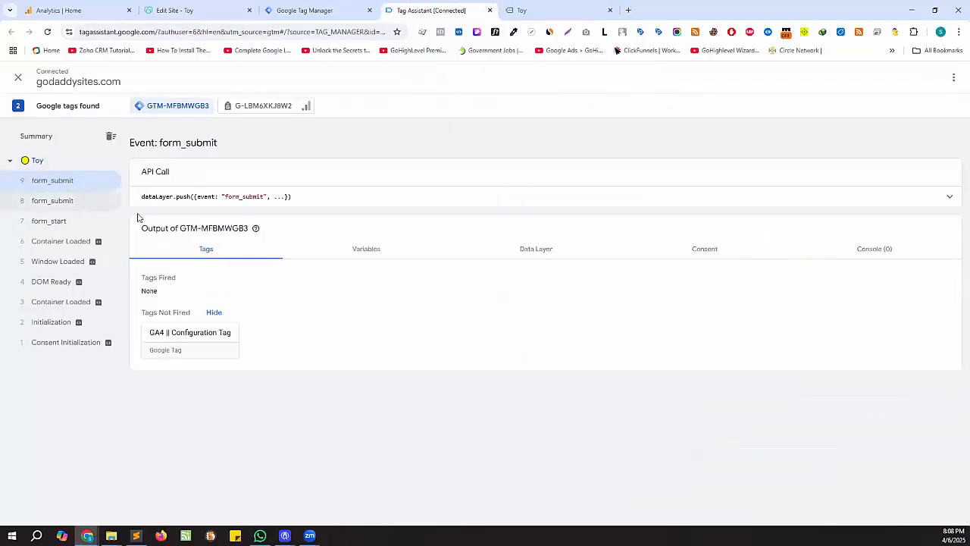
left_click(513, 11)
left_click(318, 447)
left_click(431, 11)
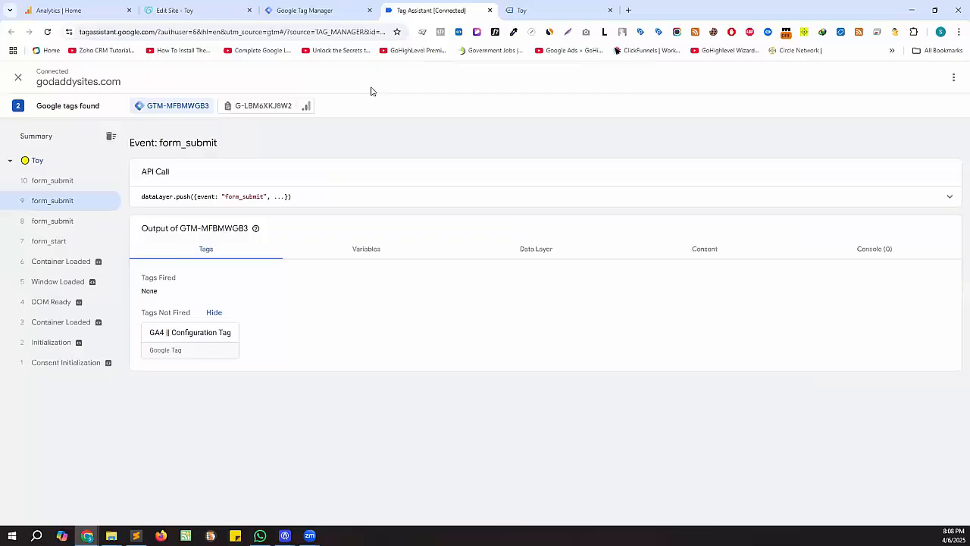
left_click(56, 184)
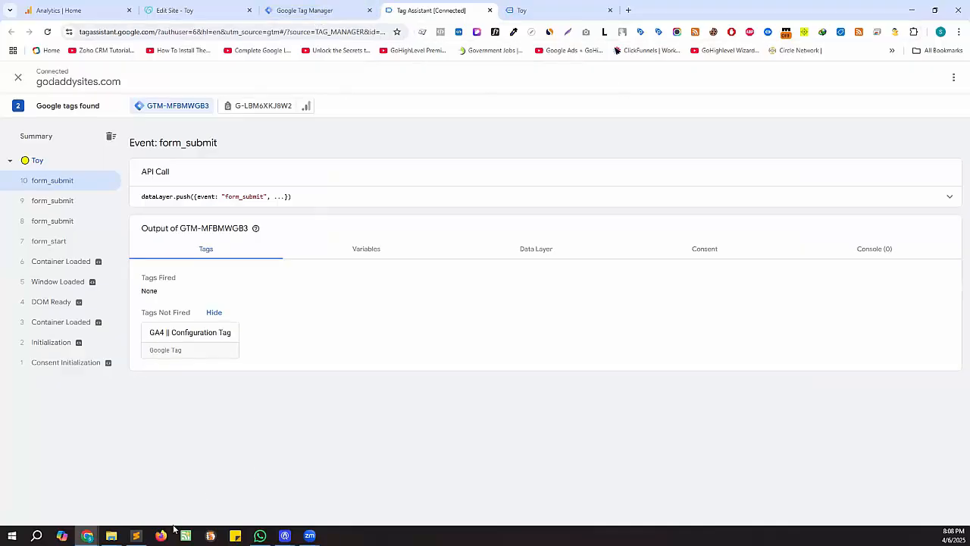
- Copy the godaddyFormTracking <script> block (lines 20–38) from Sublime Text and minimize it
left_click(136, 535)
left_click(323, 350)
left_click(297, 334)
left_click_drag(297, 332, 239, 168)
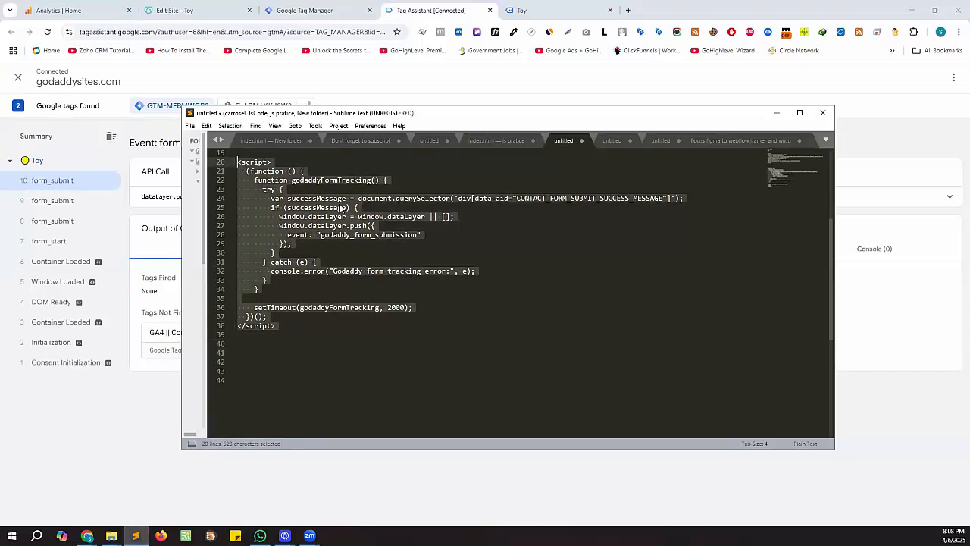
scroll(318, 196, "up", 1)
key("ctrl+c")
left_click(775, 114)
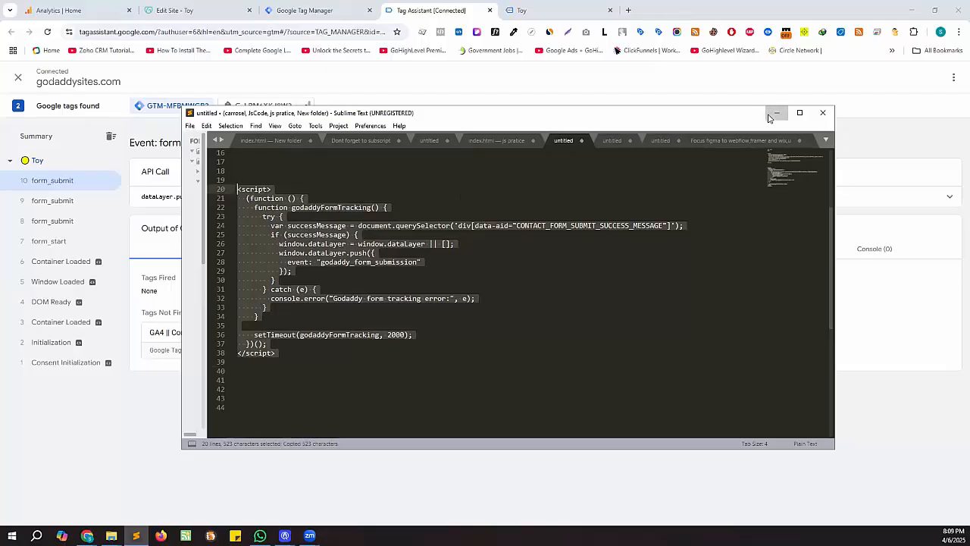
- Create a new untitled tag from the Tags list in the Default Workspace
left_click(320, 9)
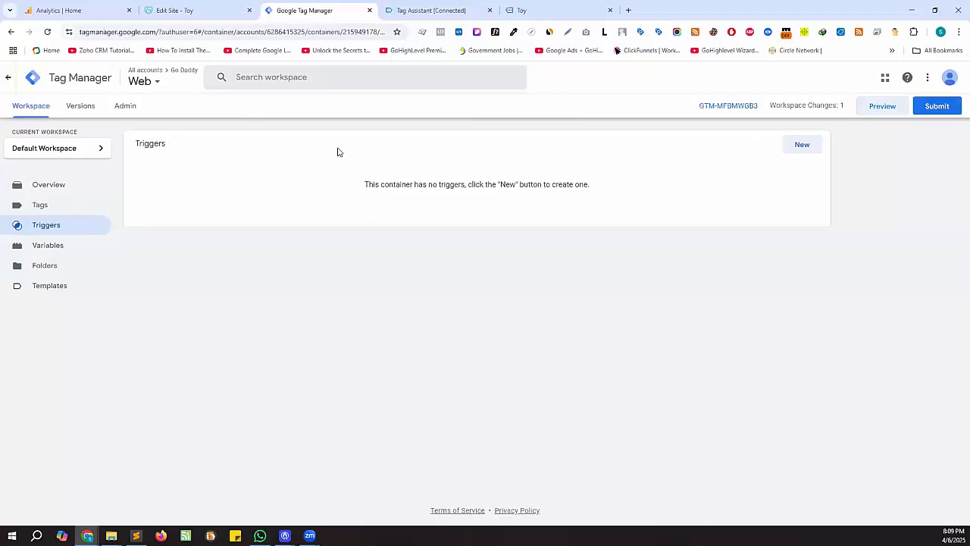
left_click(69, 210)
left_click(816, 149)
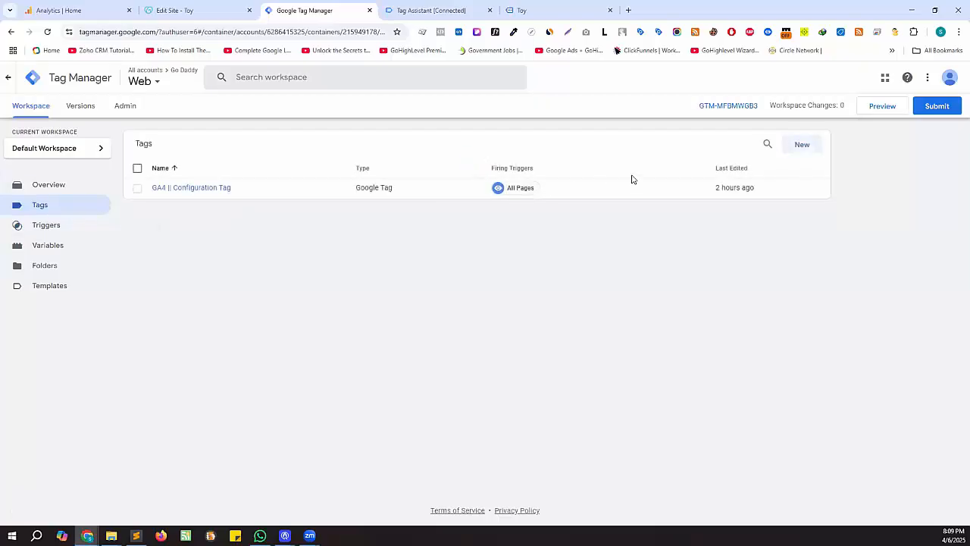
left_click(799, 146)
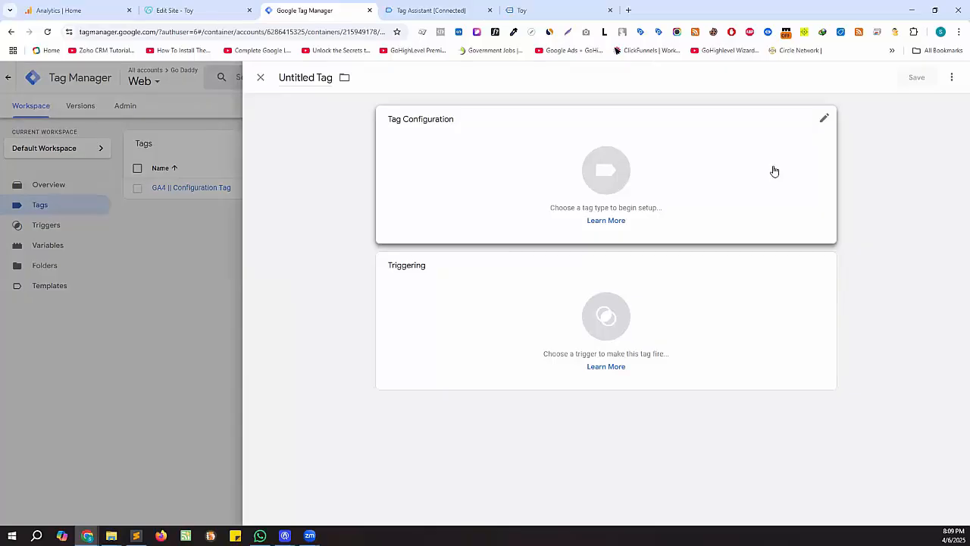
- Make the tag Custom HTML containing the pasted godaddyFormTracking script, then bring up its triggering options
left_click(707, 175)
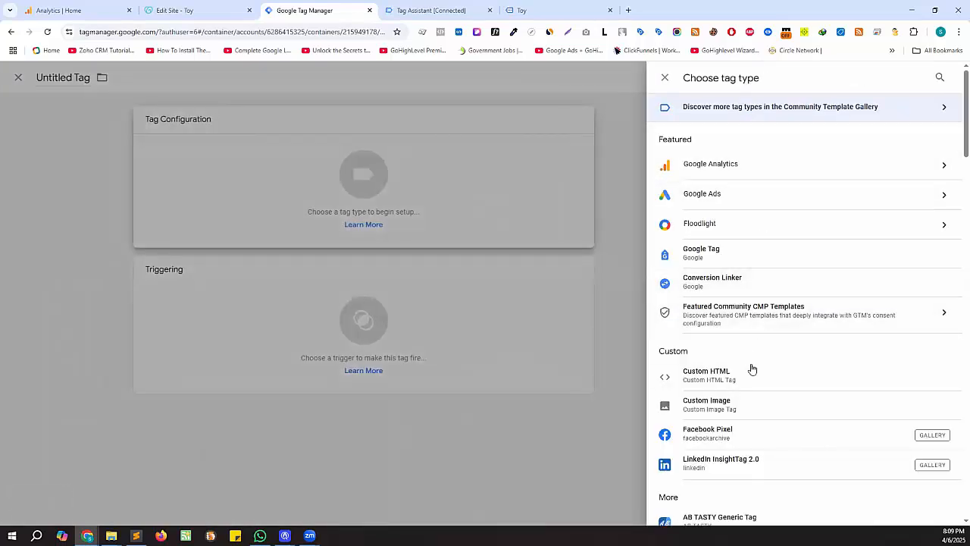
left_click(746, 377)
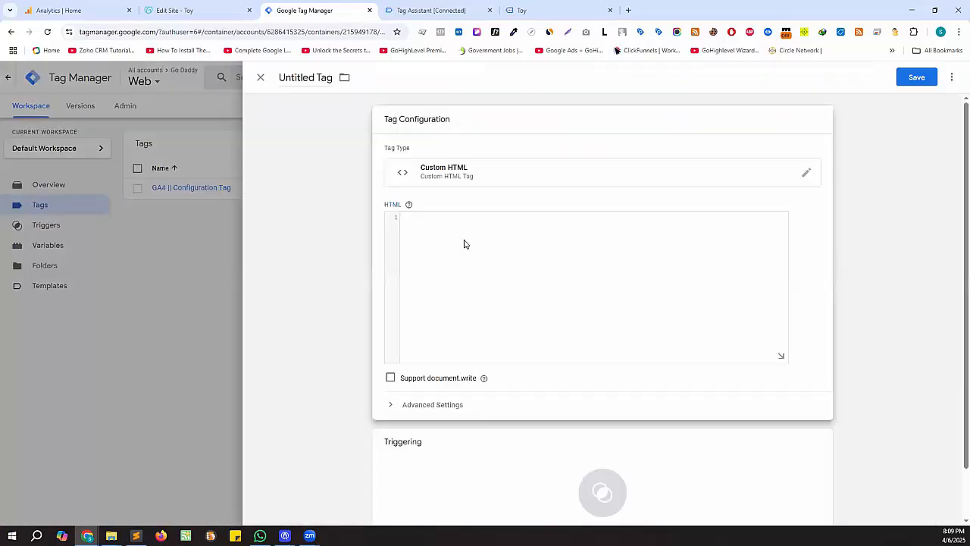
left_click(466, 244)
key("ctrl+v")
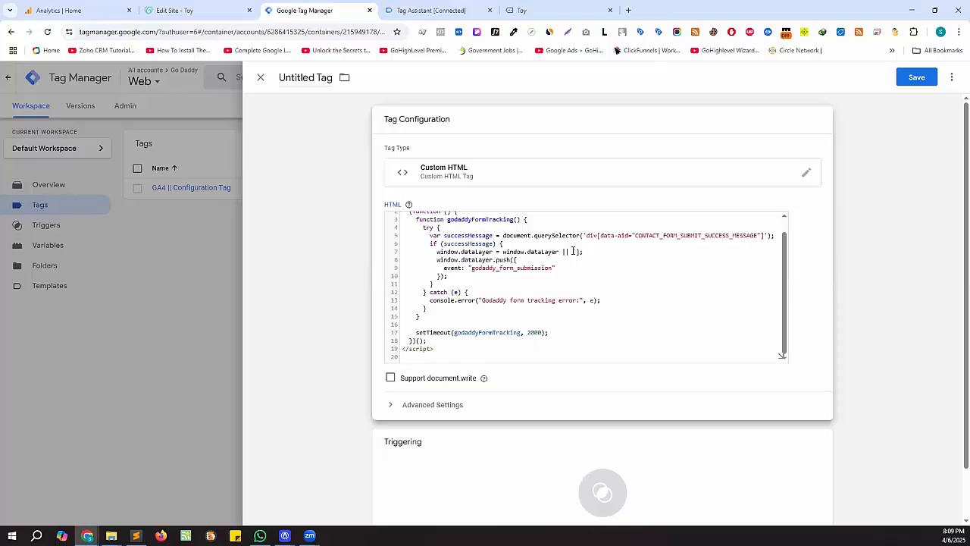
scroll(743, 361, "down", 1)
left_click(751, 403)
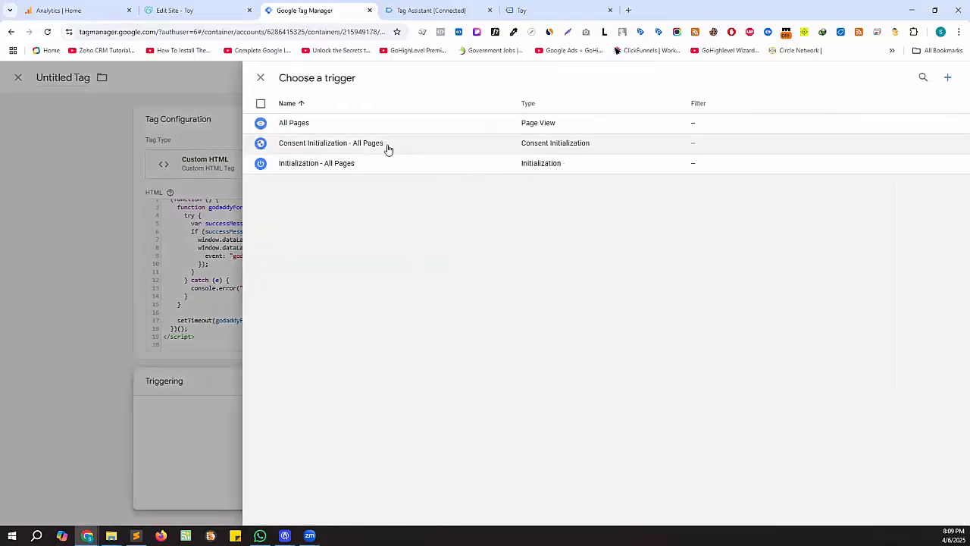
- Start a new trigger and copy the form_submit event name from Tag Assistant
left_click(948, 80)
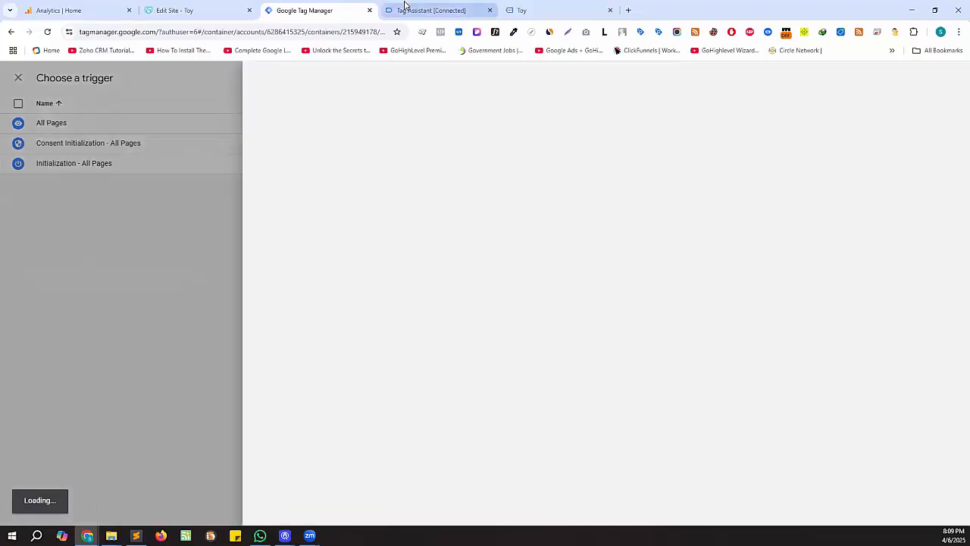
left_click(420, 9)
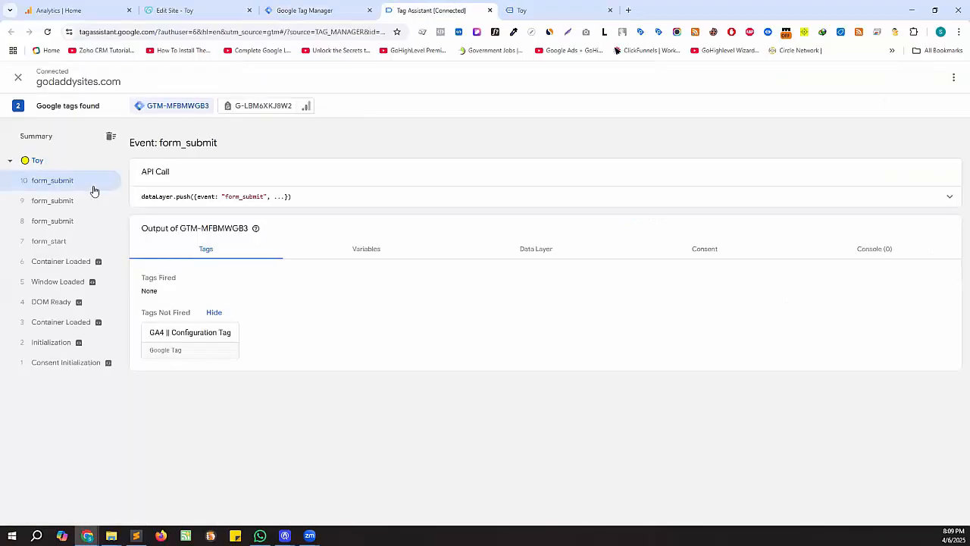
double_click(247, 197)
right_click(248, 197)
left_click(274, 210)
left_click(320, 14)
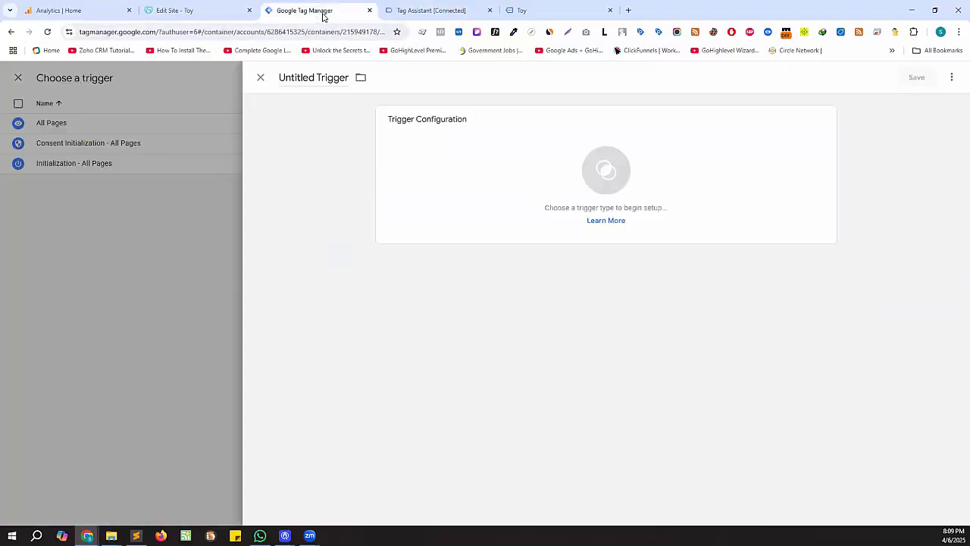
- Make the trigger a Custom Event with event name form_submit
left_click(495, 188)
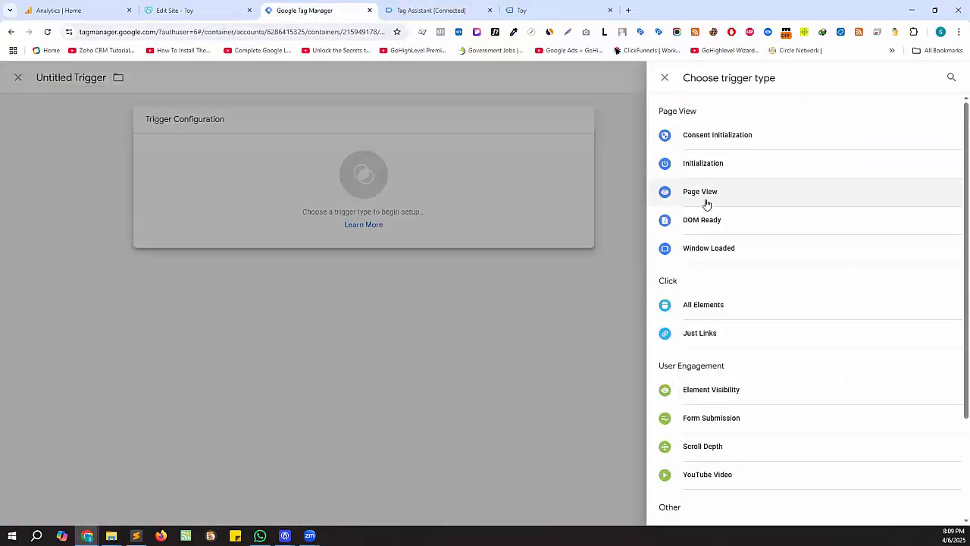
scroll(739, 422, "down", 2)
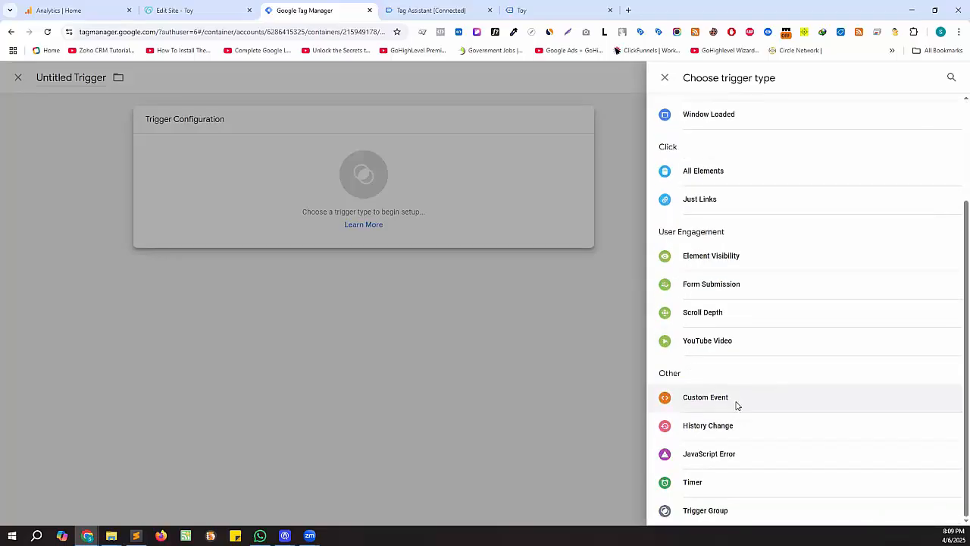
left_click(713, 397)
left_click(445, 221)
key("ctrl+v")
- Rename the trigger 'Trigger - formdtl' and save it
left_click(308, 77)
key("shift+Home")
key("BackSpace")
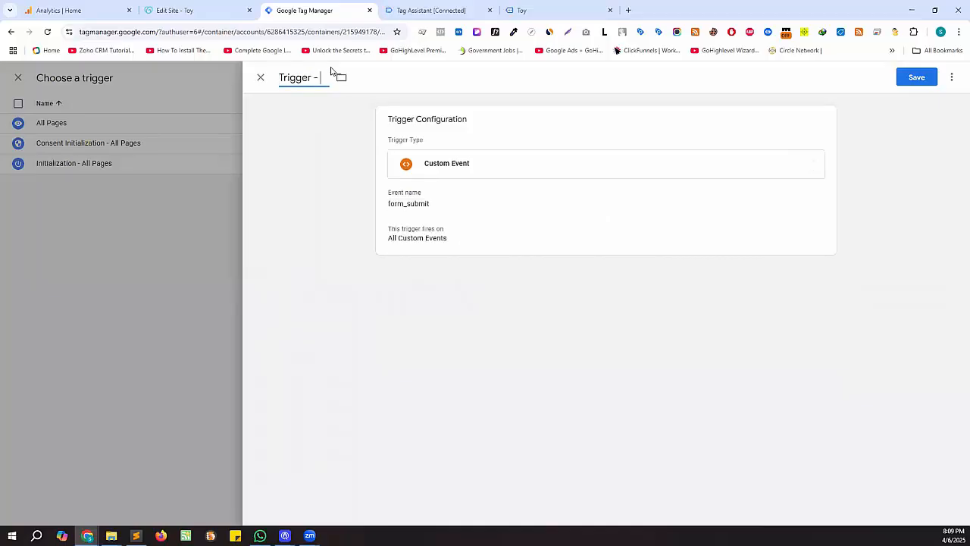
type("- formdt")
left_click(912, 80)
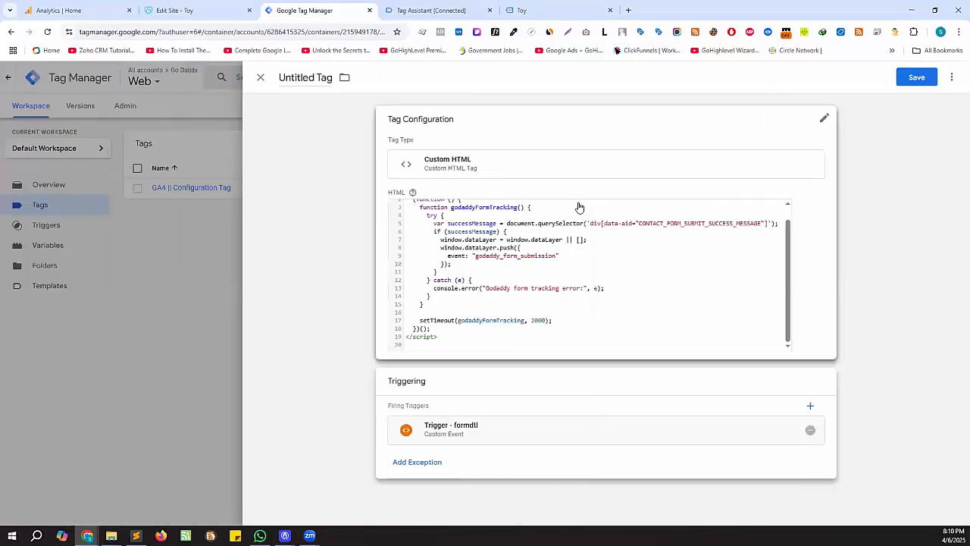
- Name the Custom HTML tag 'dtl- godaddyForm' and save it
left_click(318, 78)
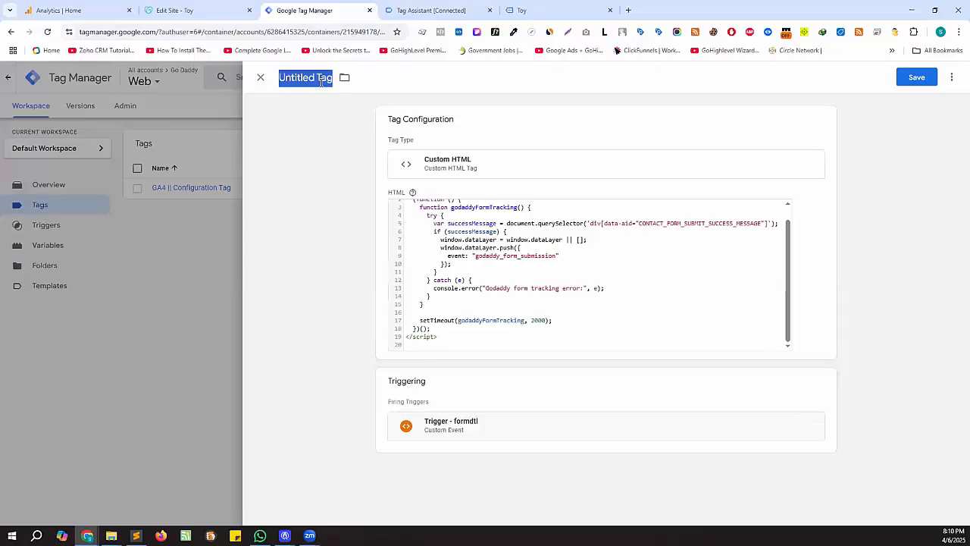
type("d")
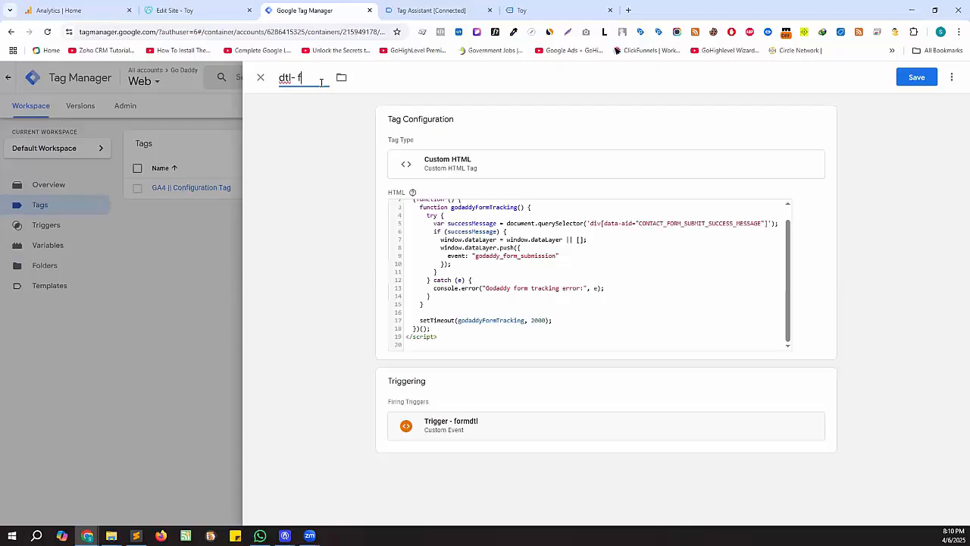
type("tl- godaddyForm")
key("Return")
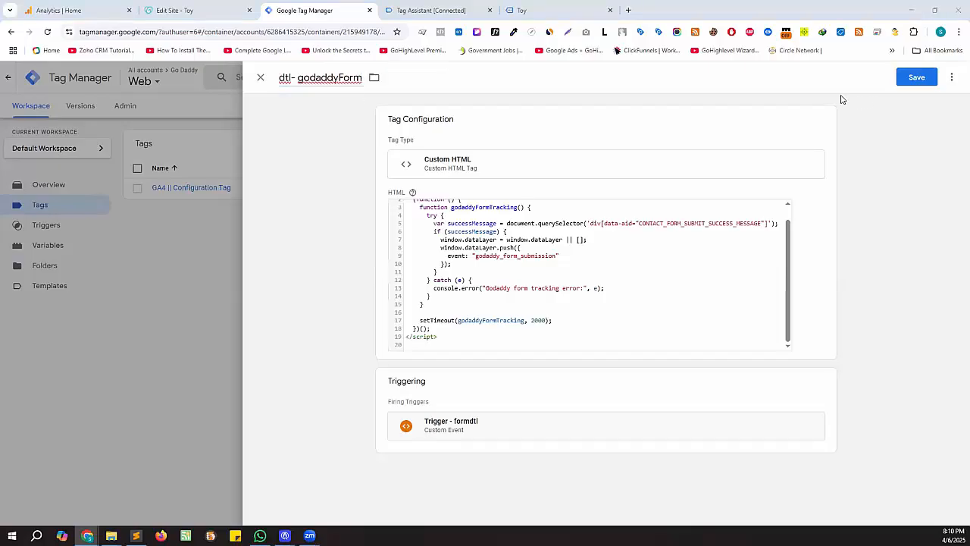
left_click(914, 80)
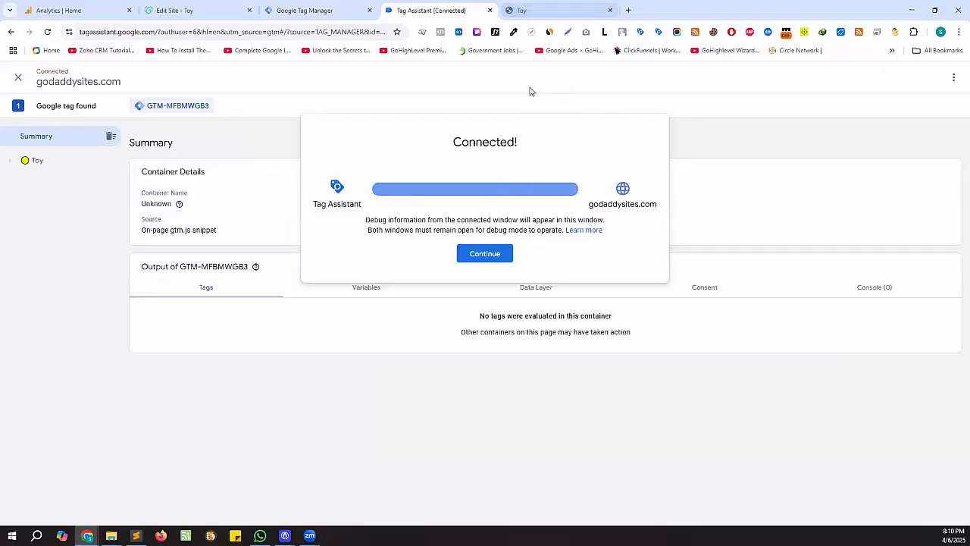
- Submit the contact form blank in preview and confirm dtl- godaddyForm fired in Tag Assistant
left_click(482, 253)
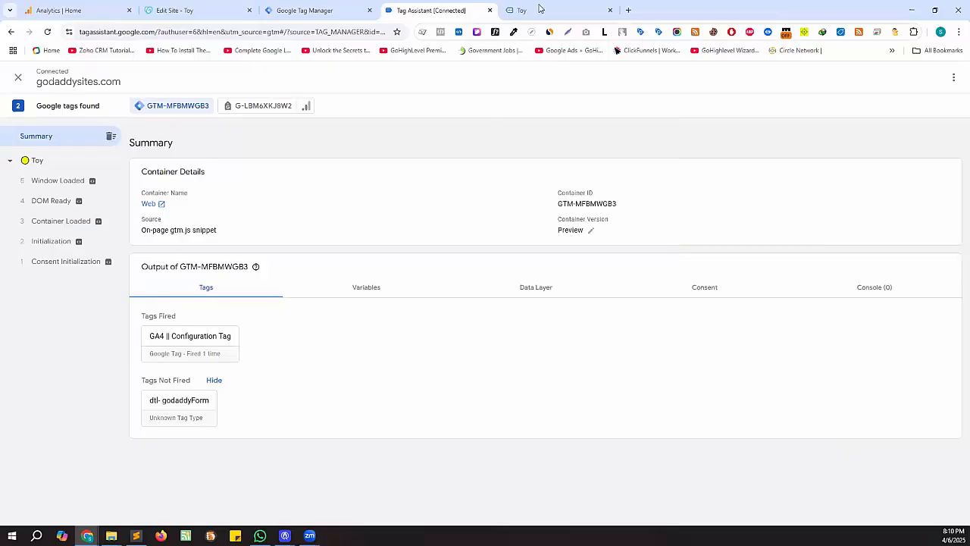
left_click(523, 10)
scroll(445, 290, "down", 3)
scroll(446, 292, "down", 10)
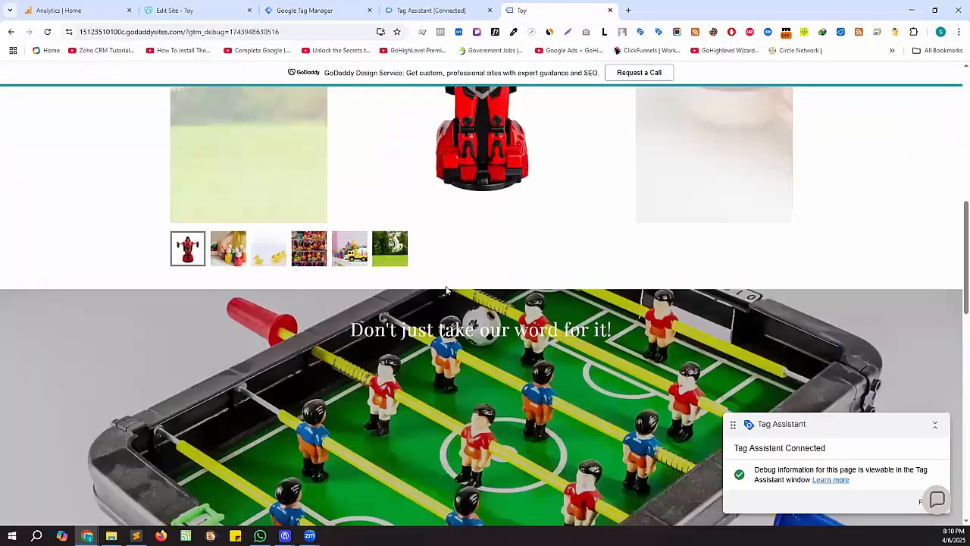
scroll(403, 364, "up", 1)
scroll(368, 353, "up", 1)
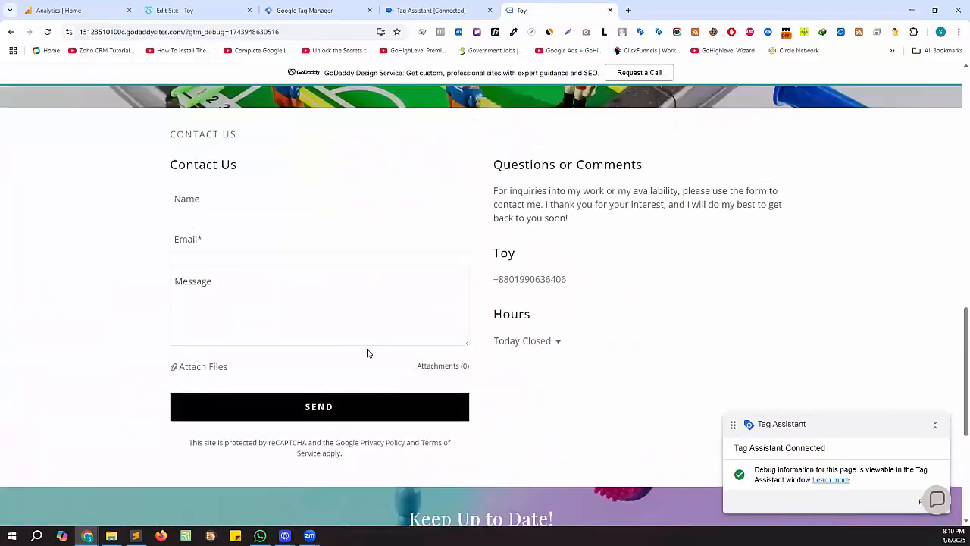
left_click(357, 415)
left_click(439, 10)
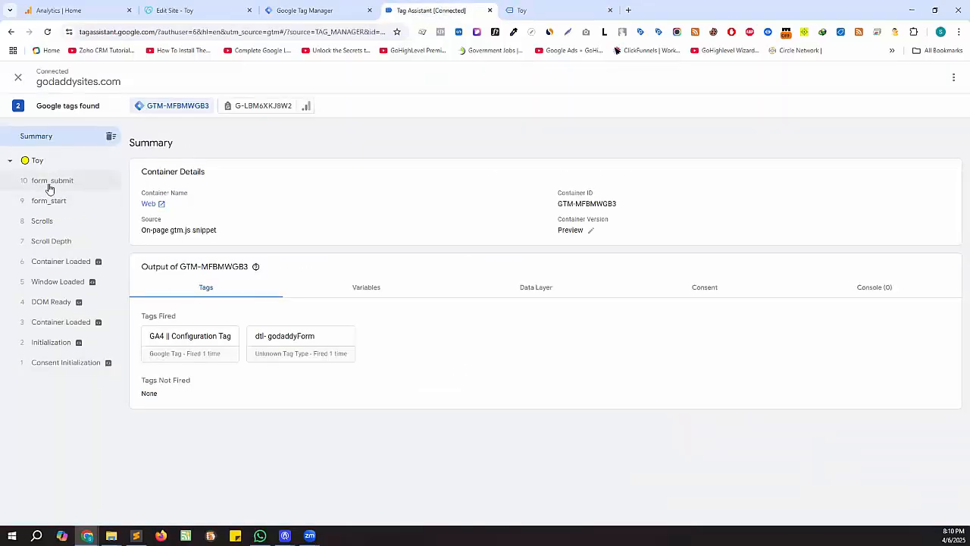
left_click(550, 9)
- Send the contact form with a name, email and message, and confirm dtl- godaddyForm fired twice
left_click(239, 201)
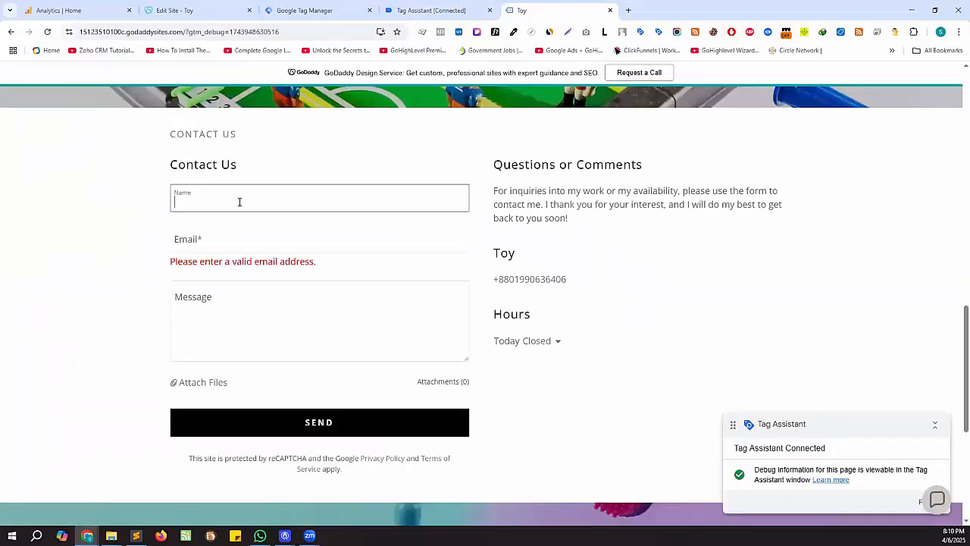
type("sharif")
key("Tab")
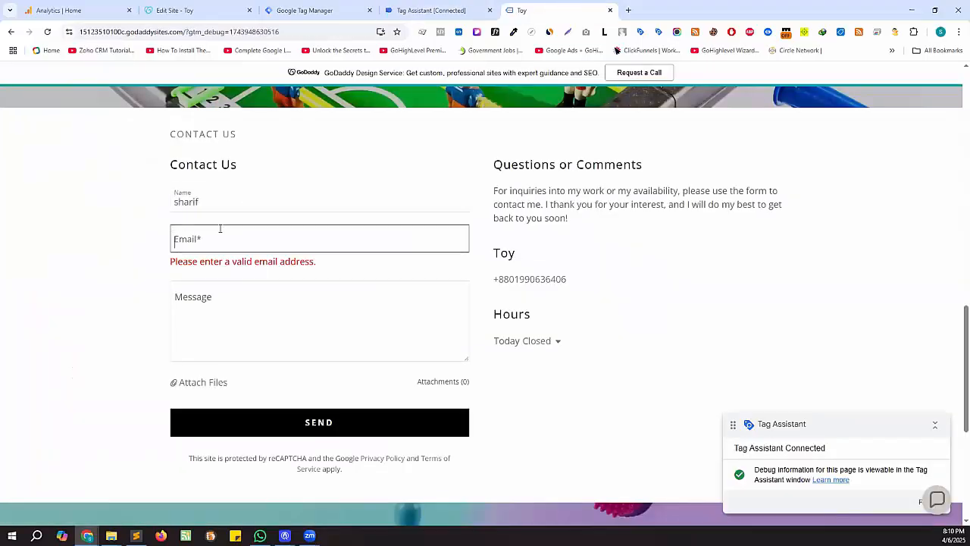
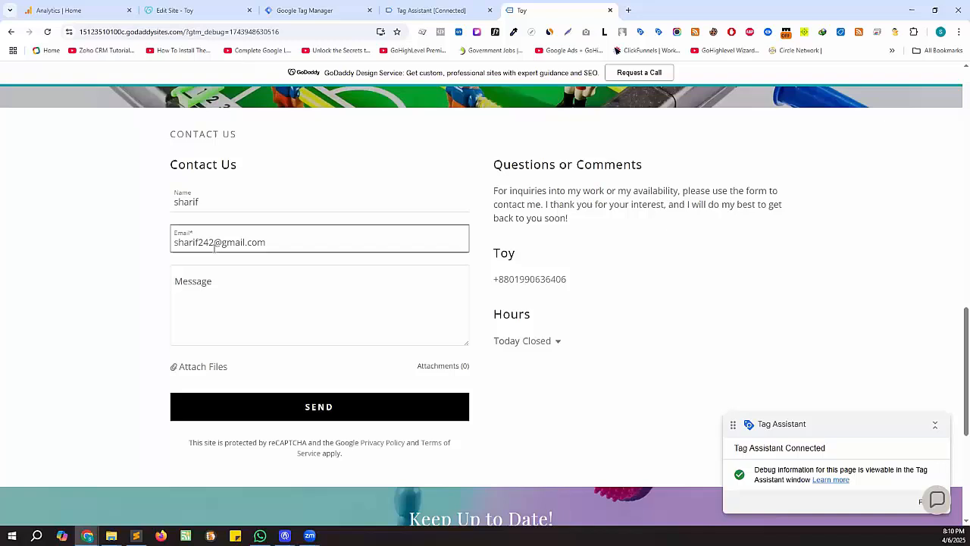
left_click(214, 242)
type("ssf")
left_click(218, 307)
type("fsdfs")
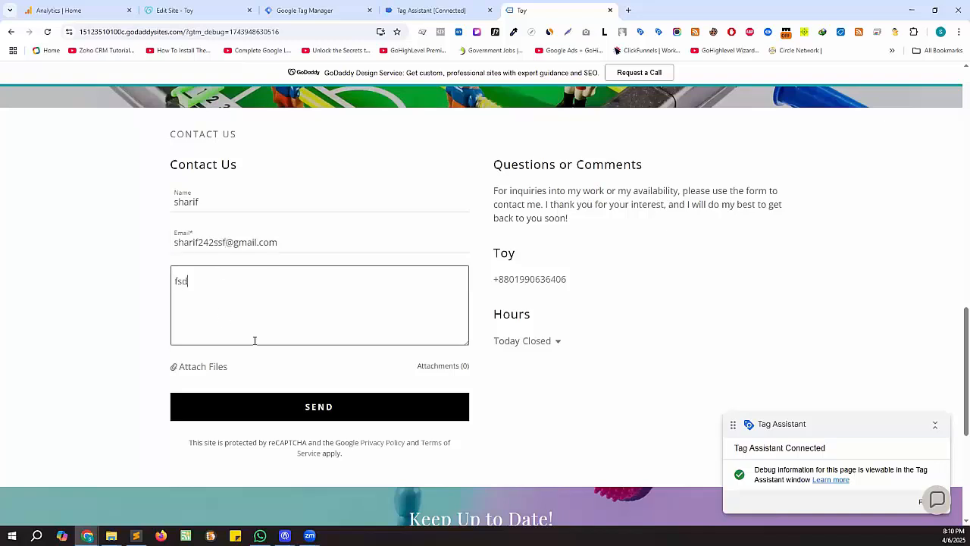
left_click(320, 407)
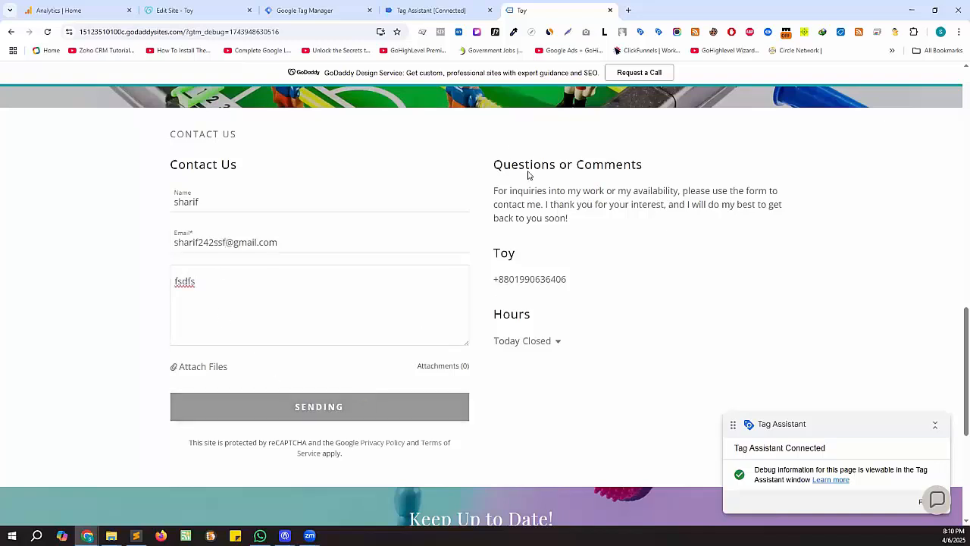
left_click(465, 15)
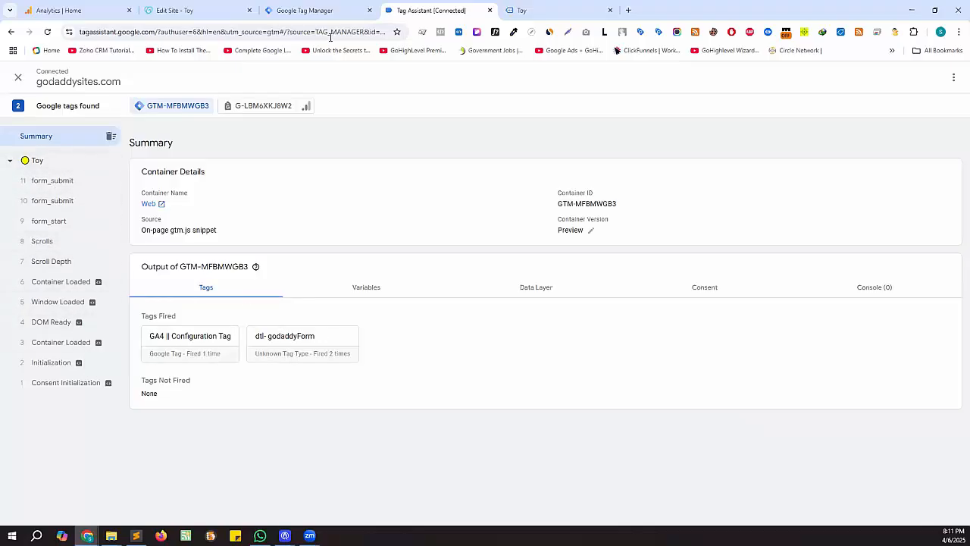
left_click(305, 10)
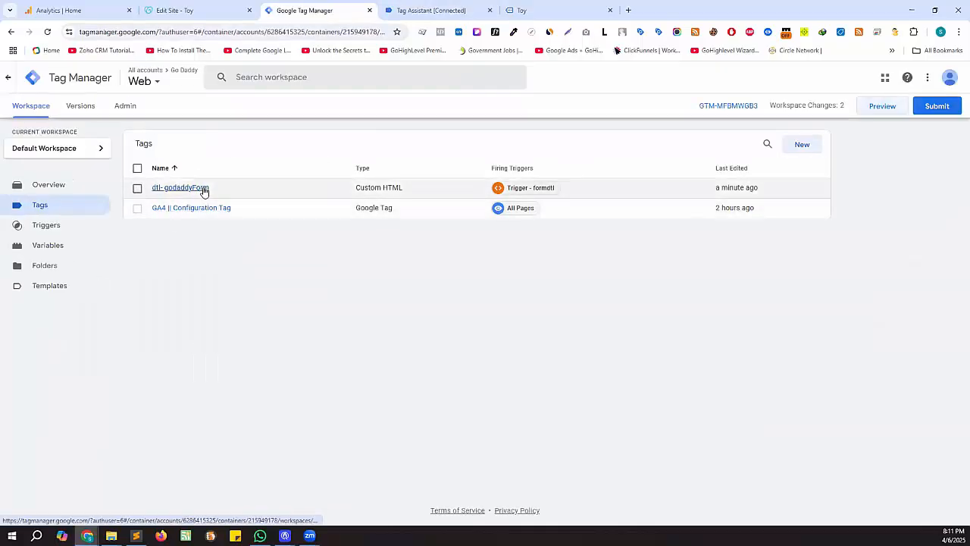
- Raise the dtl- godaddyForm tag's setTimeout delay from 2000 to 4000 and save the tag
left_click(203, 190)
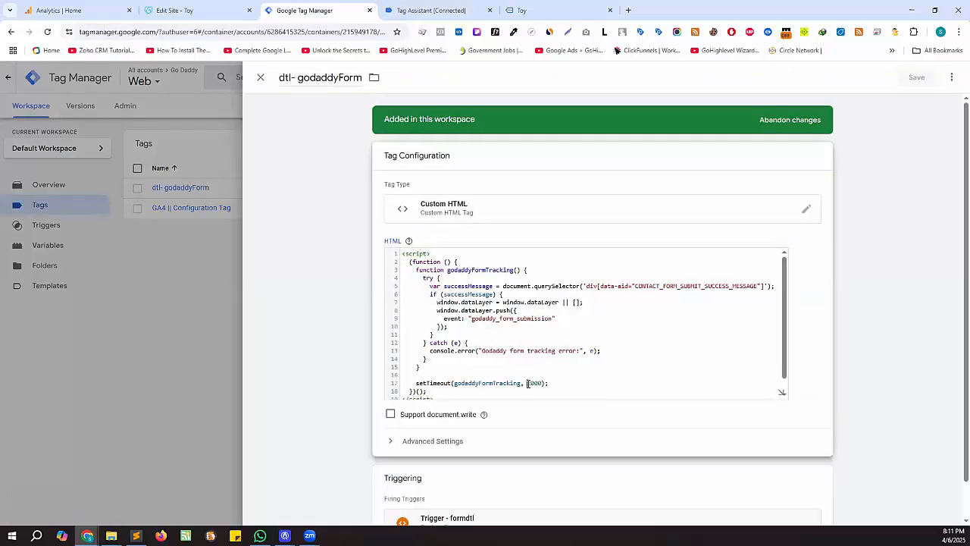
type("4")
left_click(917, 79)
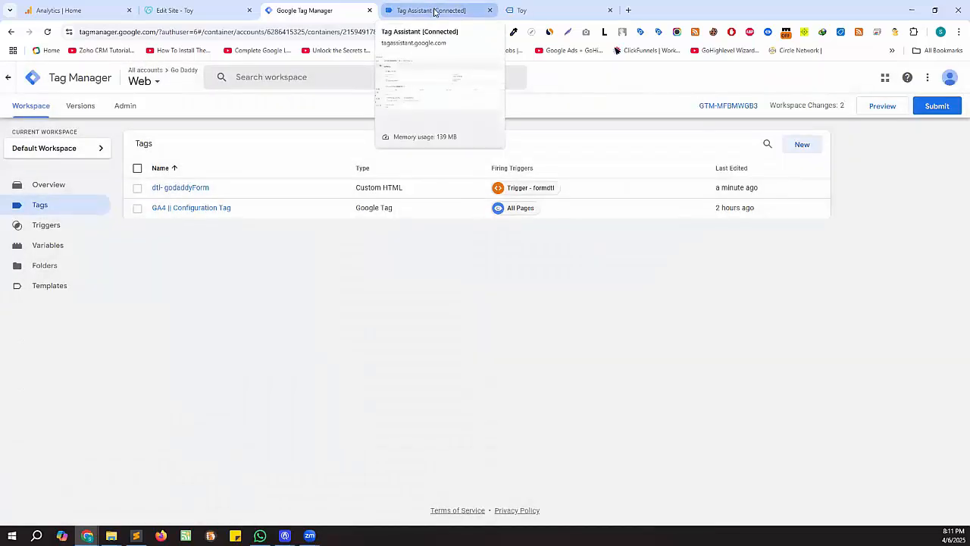
- Reload the GoDaddy site to reset the contact form, check the new page load in Tag Assistant, and return to the tags list
left_click(436, 12)
left_click(582, 12)
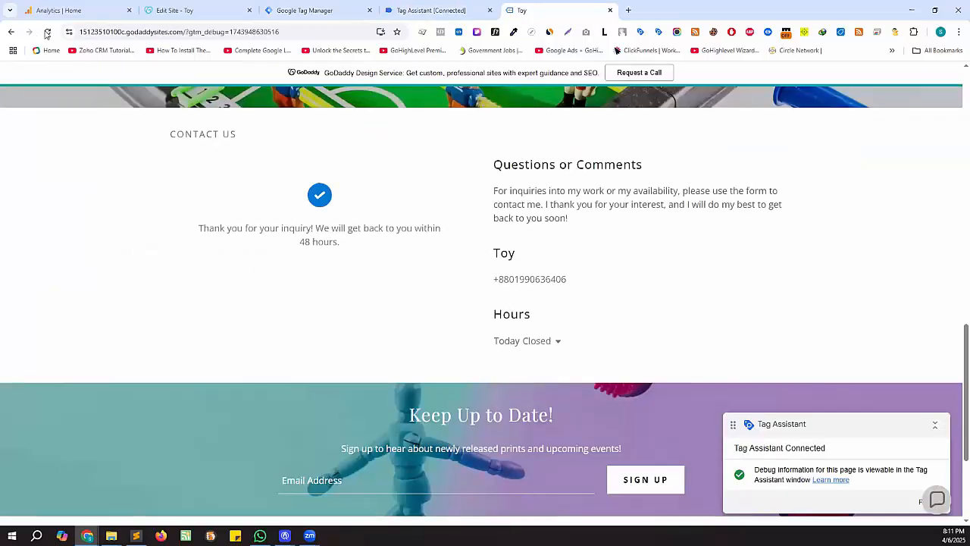
left_click(49, 34)
scroll(310, 333, "down", 3)
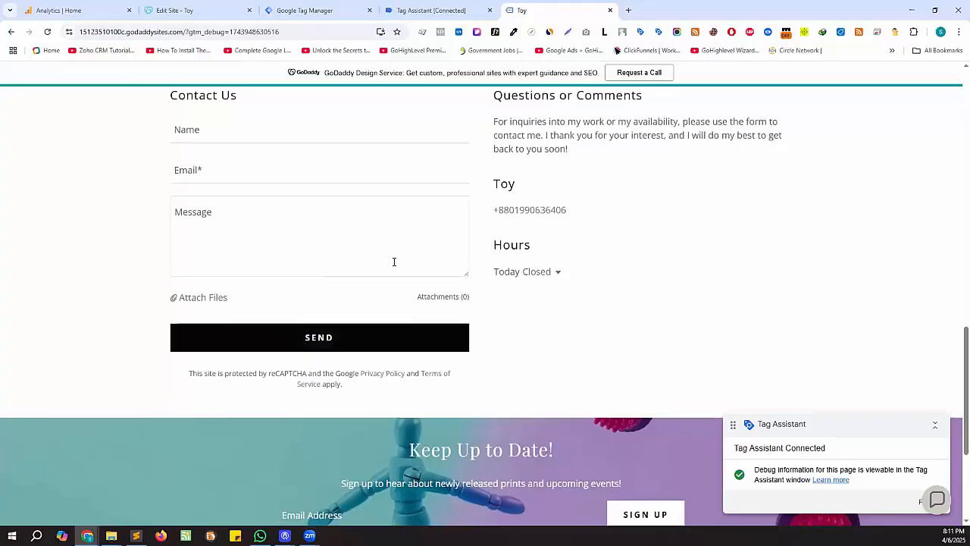
scroll(394, 258, "up", 2)
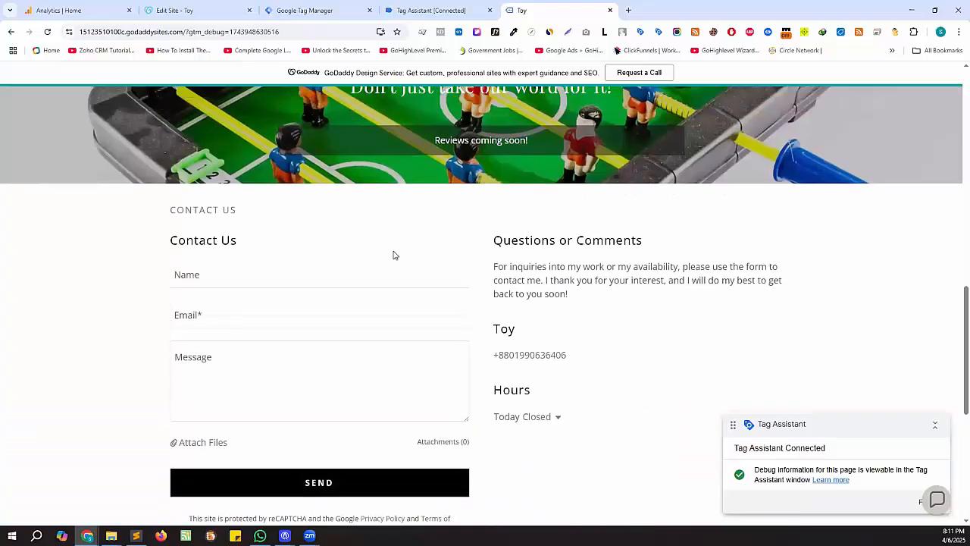
left_click(455, 19)
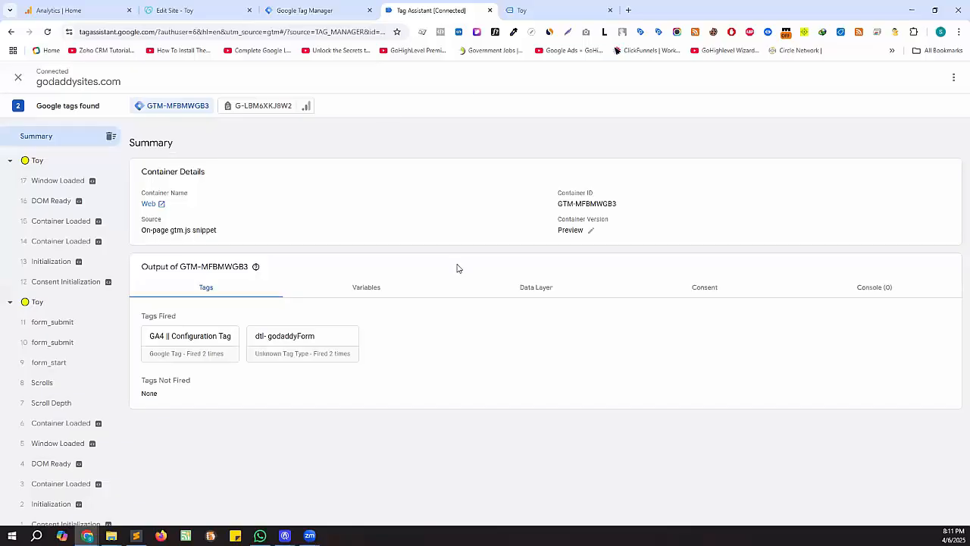
left_click(317, 17)
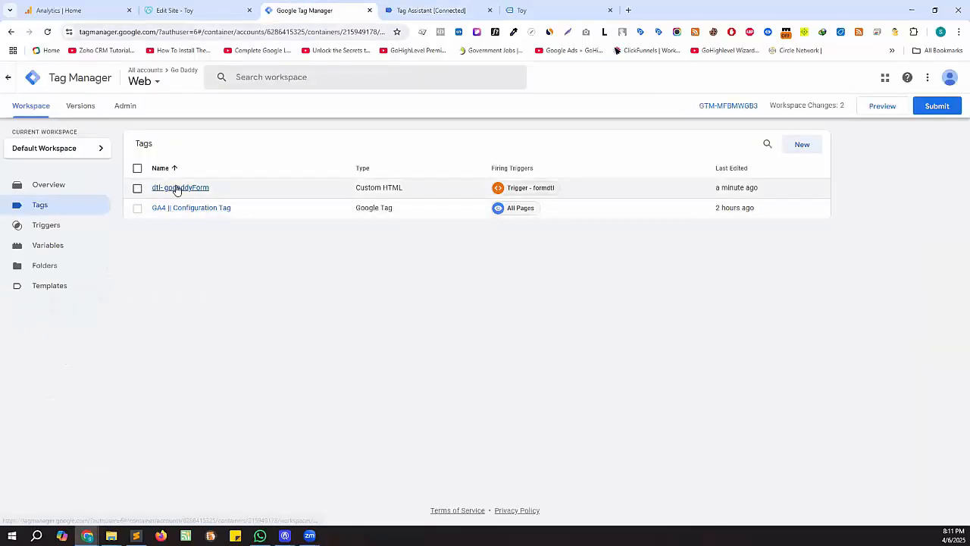
left_click(179, 188)
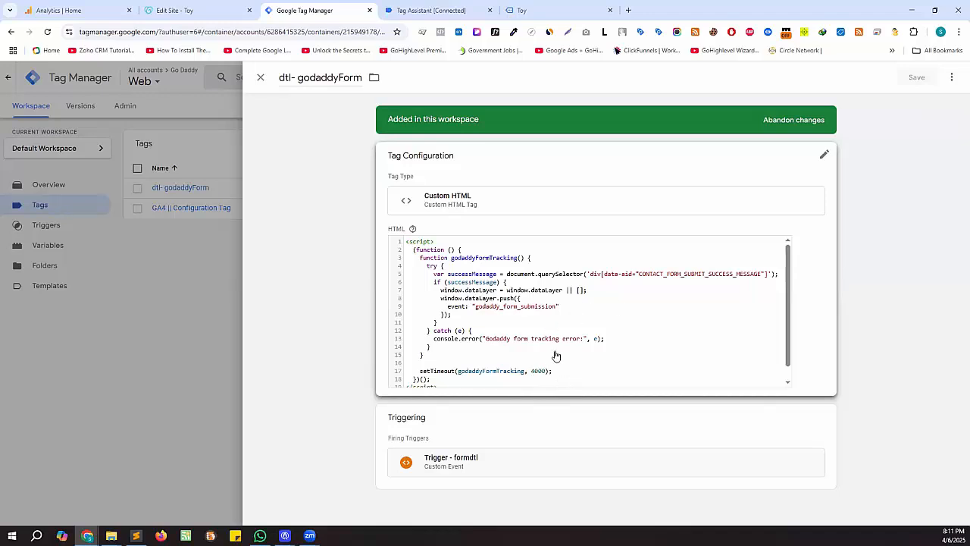
left_click(260, 78)
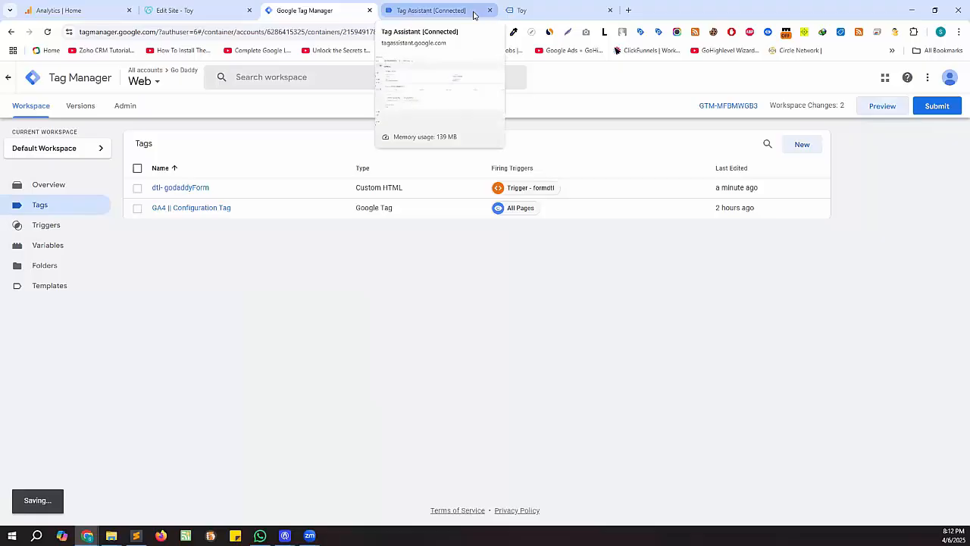
- Reconnect Tag Assistant, send the empty contact form, and confirm dtl- godaddyForm fired twice
left_click(474, 15)
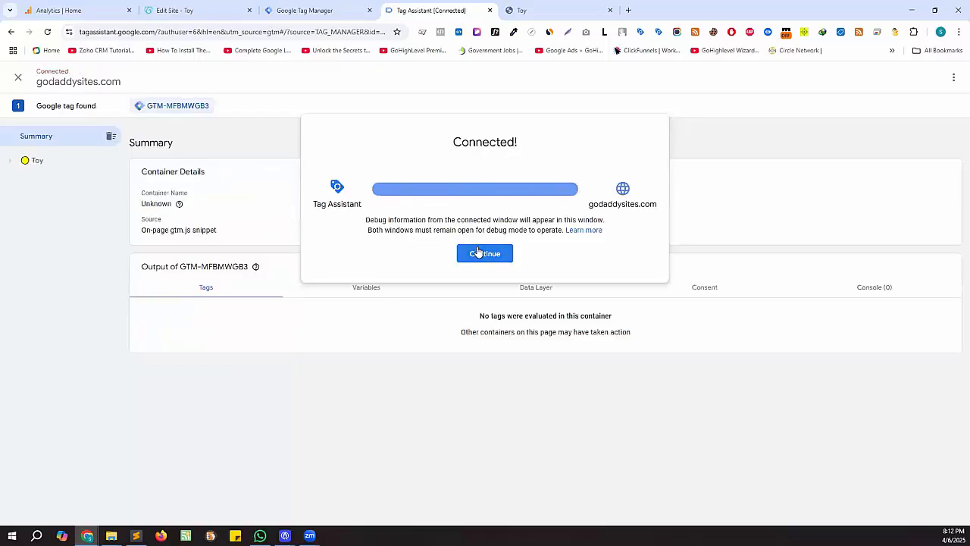
left_click(480, 253)
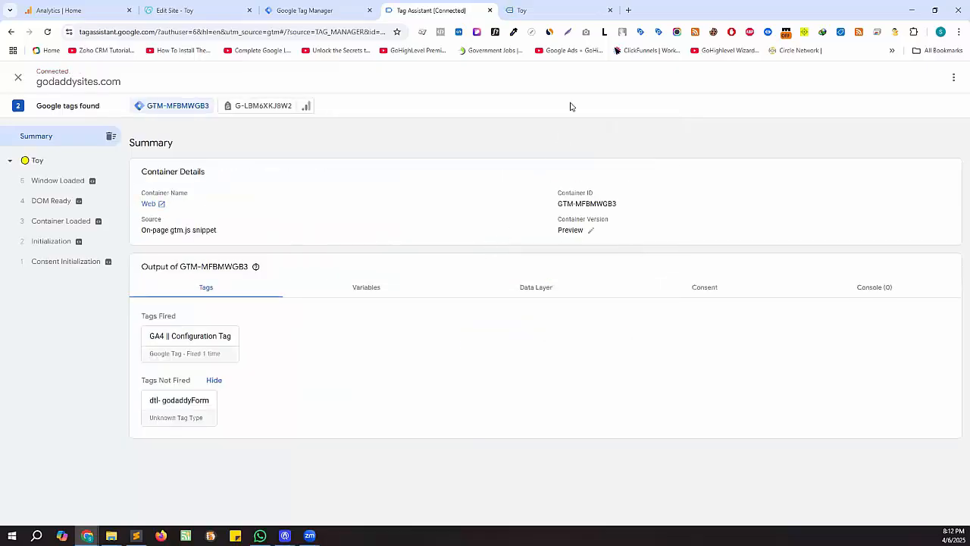
left_click(541, 10)
scroll(487, 256, "down", 15)
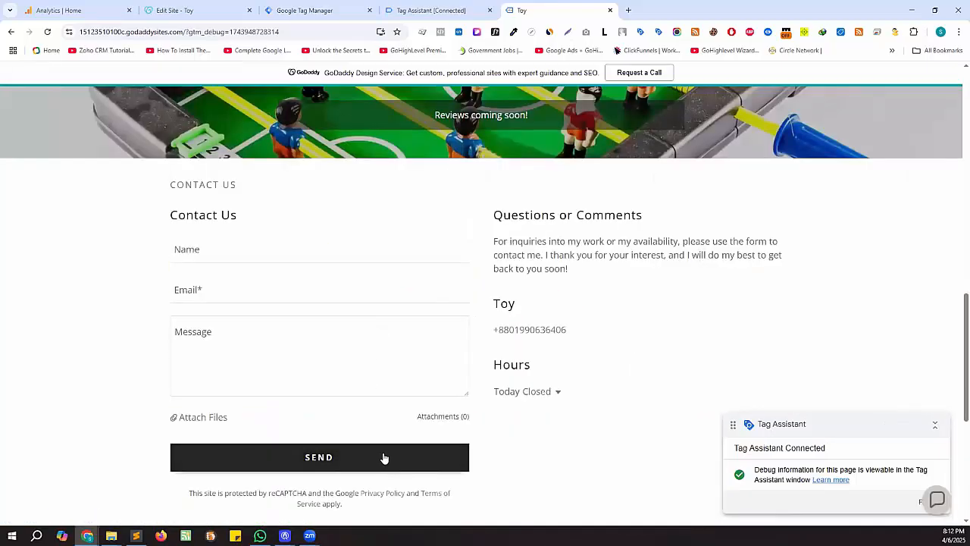
left_click(383, 460)
left_click(429, 10)
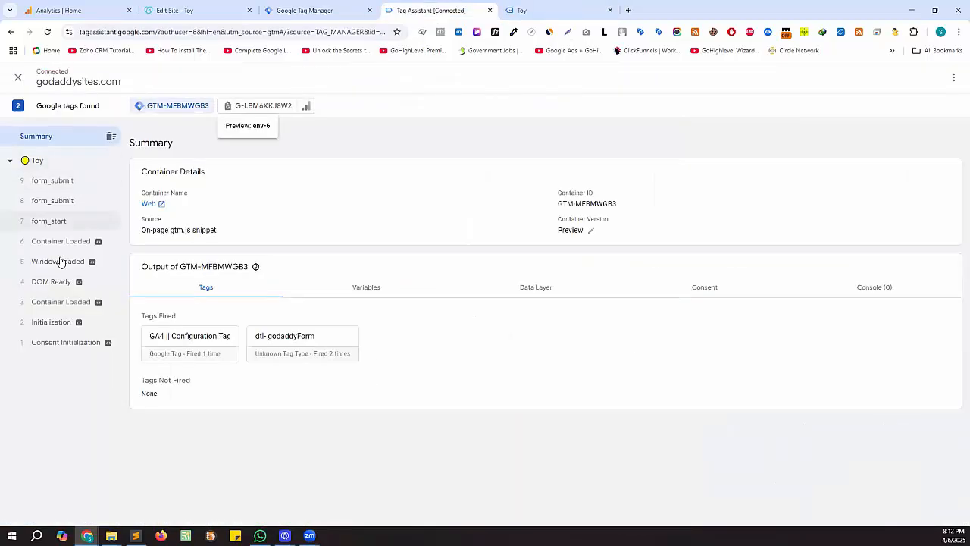
left_click(544, 13)
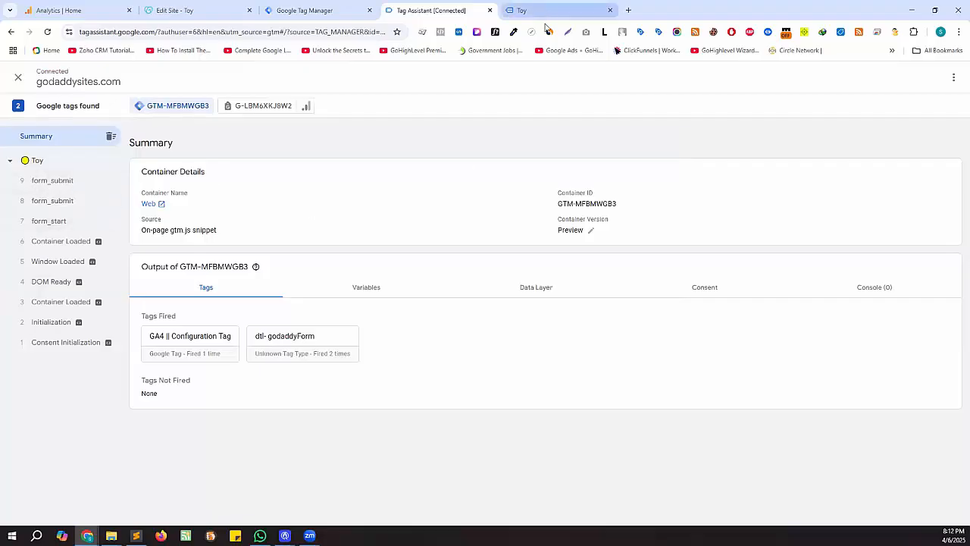
- Fill the contact form with a name, an email address and a short message, send it, and check Tag Assistant
left_click(278, 251)
type("sharif")
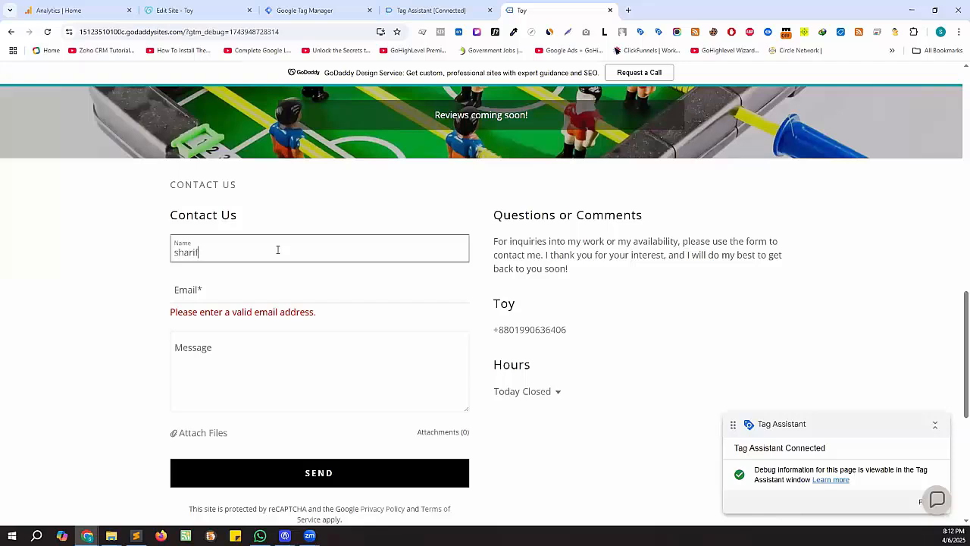
key("Tab")
type("shafi")
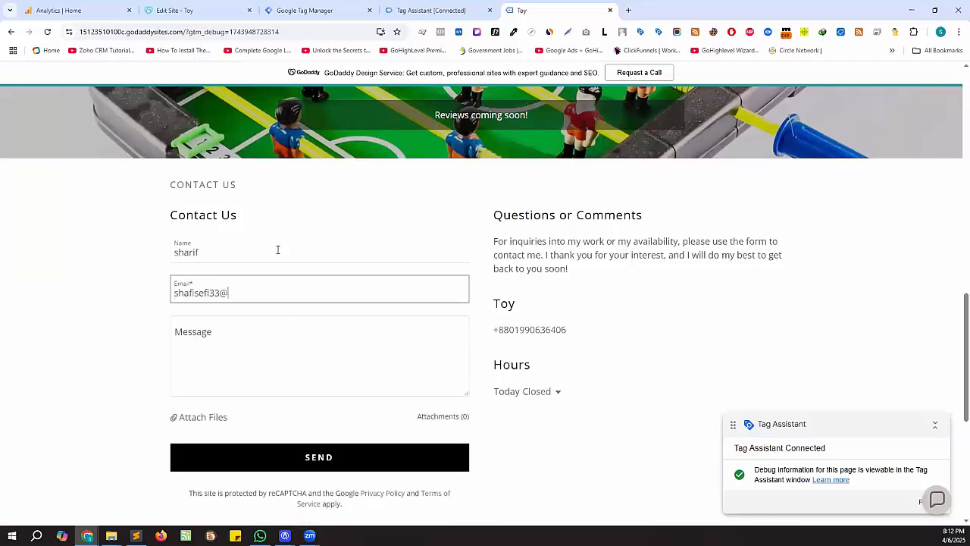
key("Tab")
type("asfas")
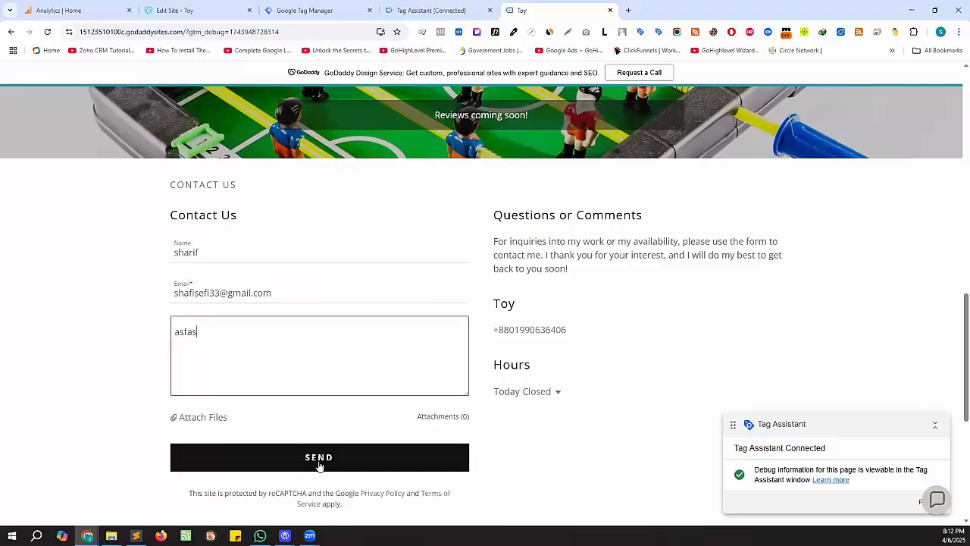
left_click(390, 445)
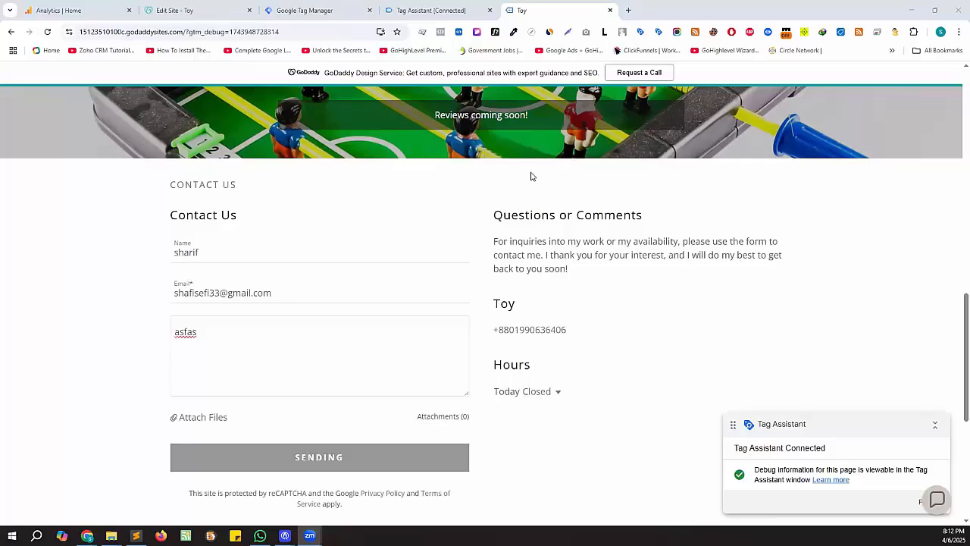
left_click(433, 11)
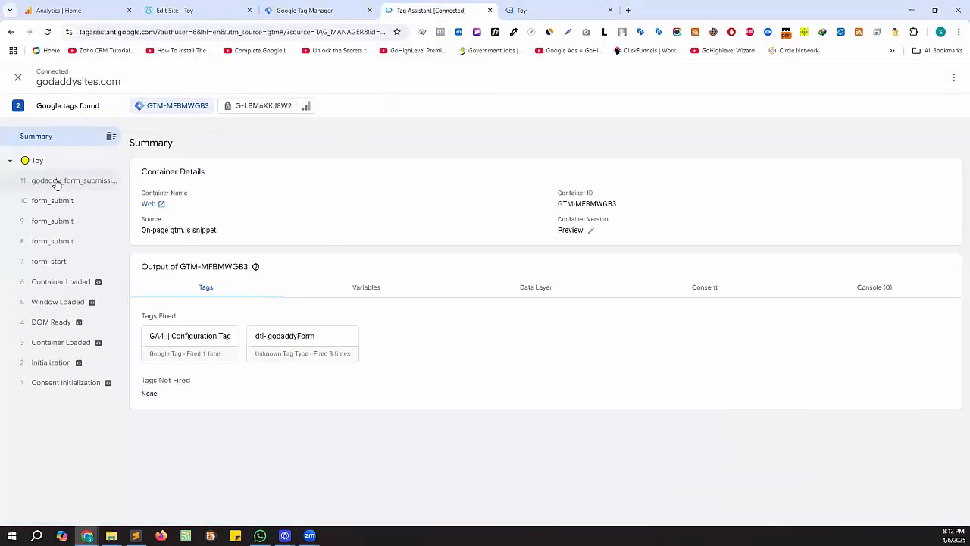
- Open the godaddy_form_submission event in Tag Assistant and copy the event name from its dataLayer.push line
left_click(104, 185)
double_click(247, 196)
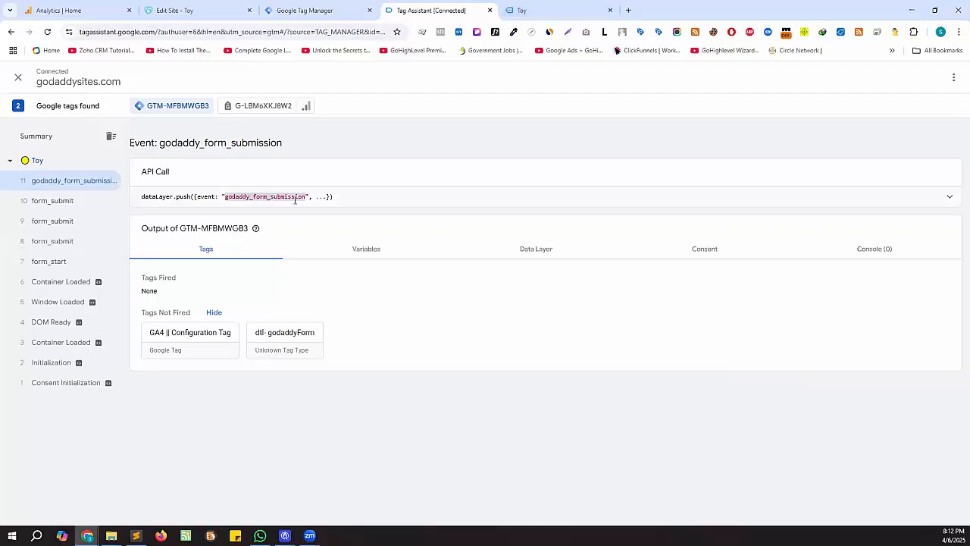
right_click(279, 195)
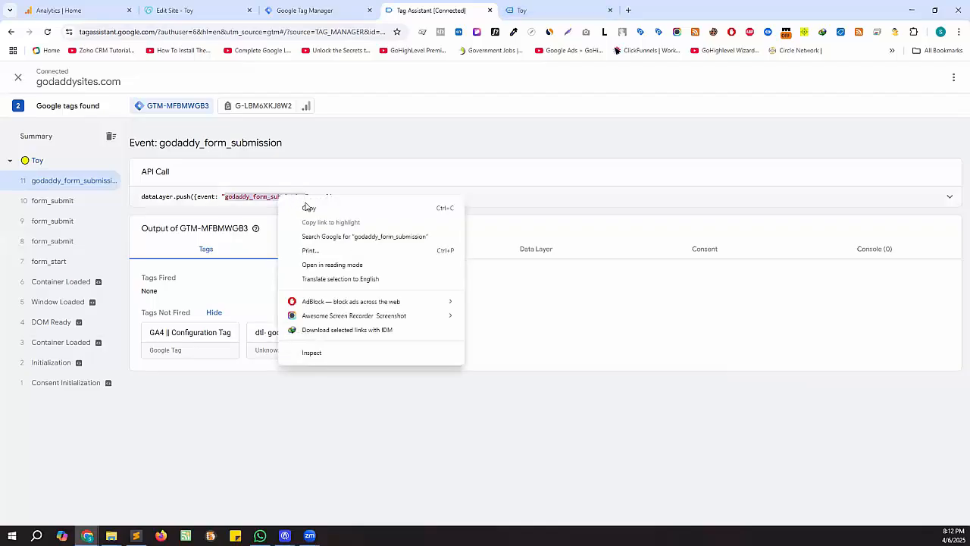
left_click(308, 209)
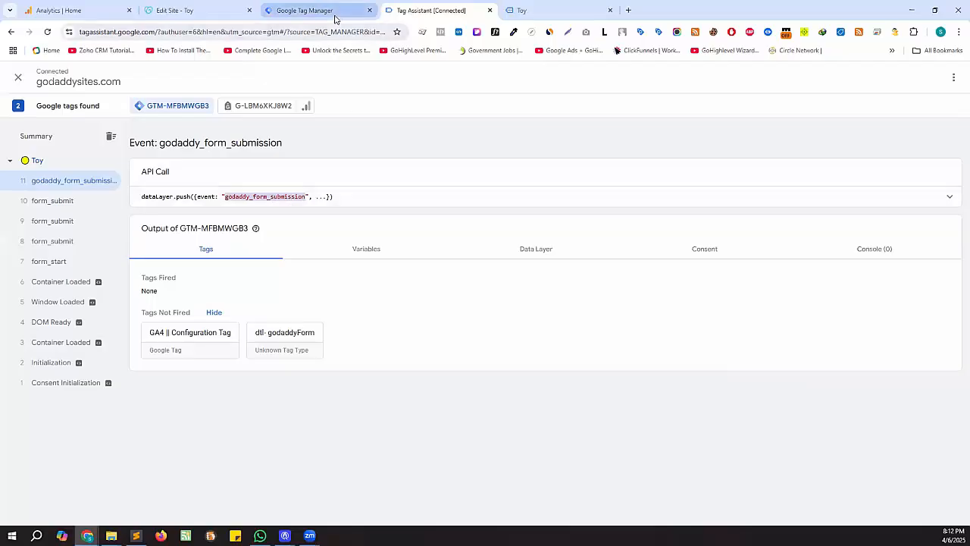
right_click(277, 197)
- Start a new tag in Google Tag Manager with Google Analytics > GA4 Event as its type
left_click(297, 210)
left_click(311, 10)
left_click(817, 148)
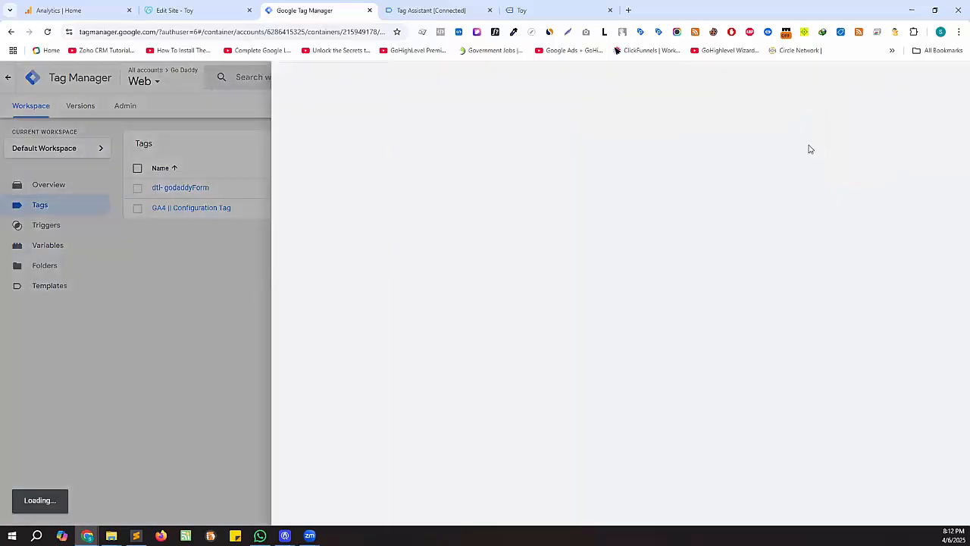
left_click(556, 193)
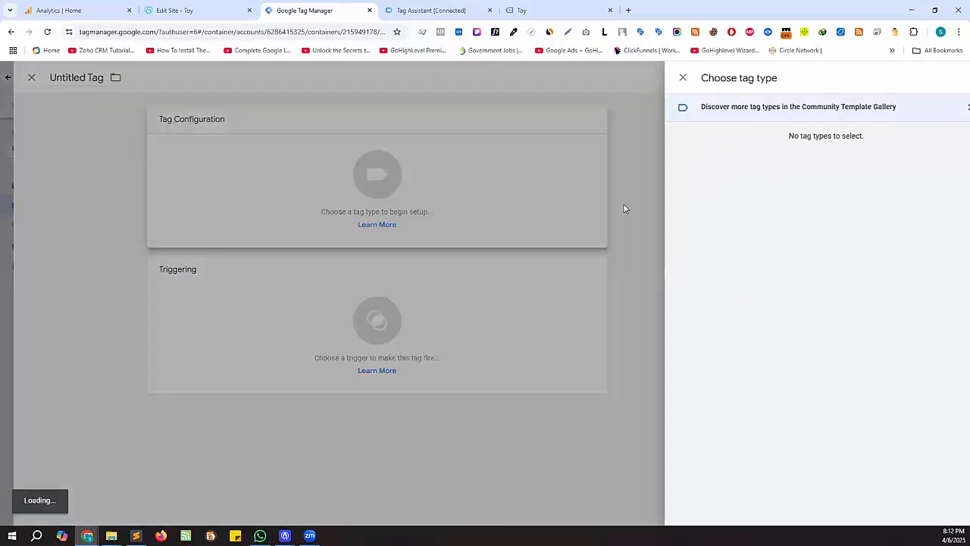
scroll(746, 286, "down", 2)
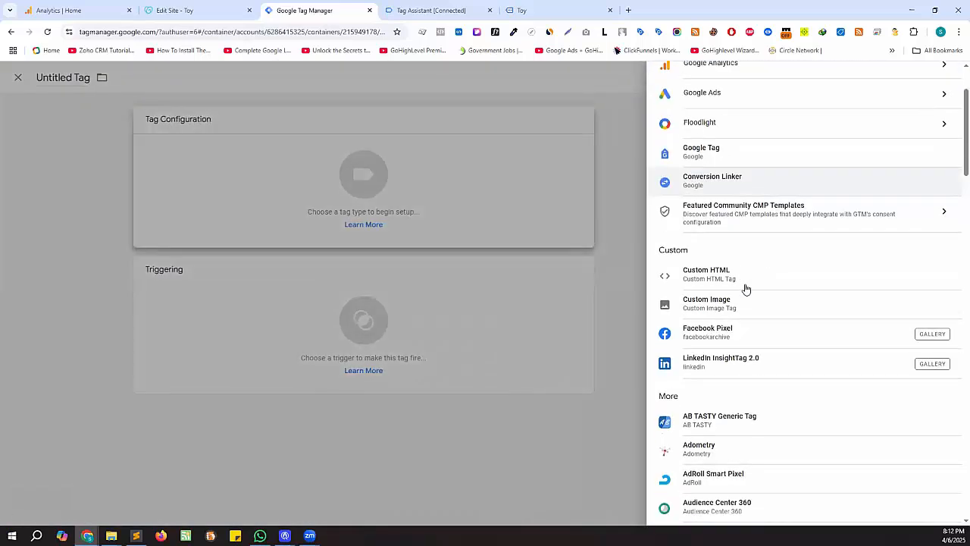
scroll(729, 131, "up", 1)
left_click(728, 120)
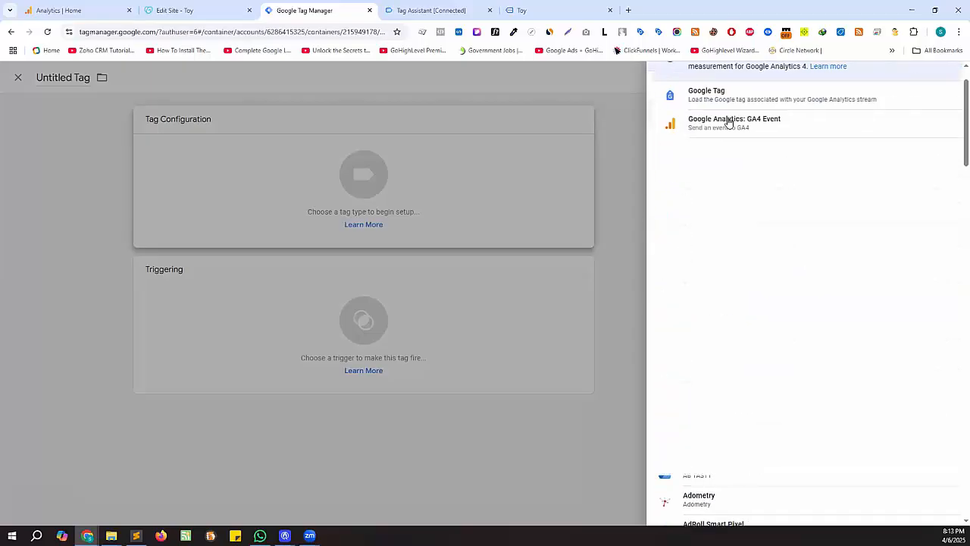
left_click(732, 126)
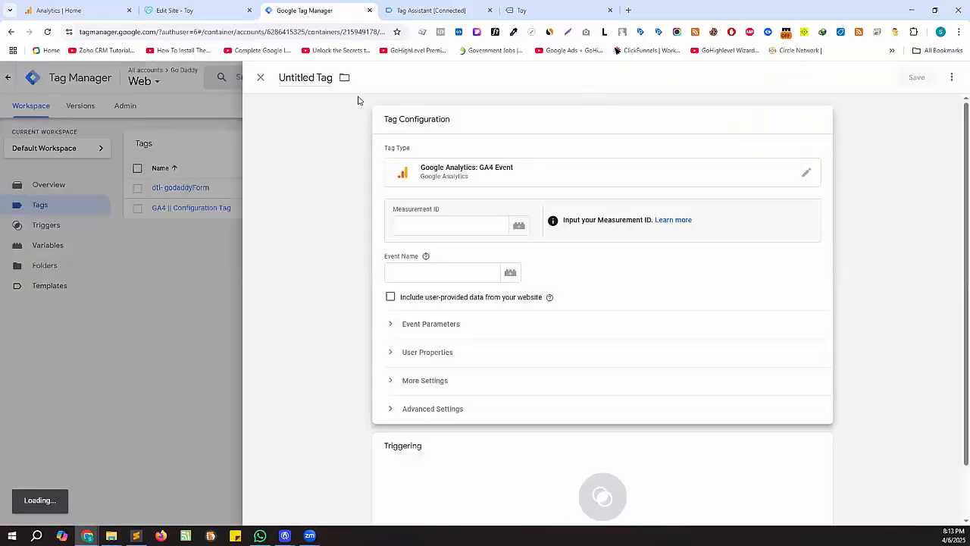
left_click(507, 168)
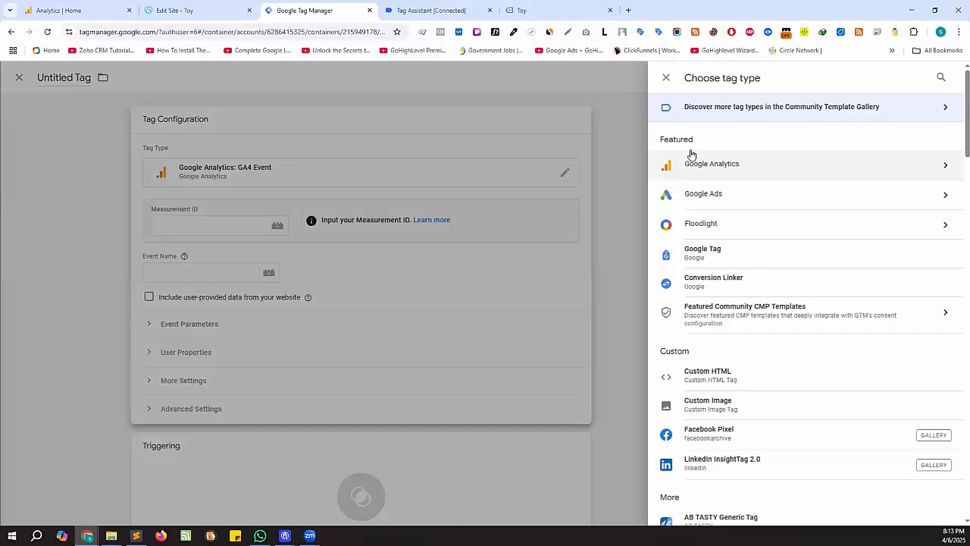
left_click(724, 169)
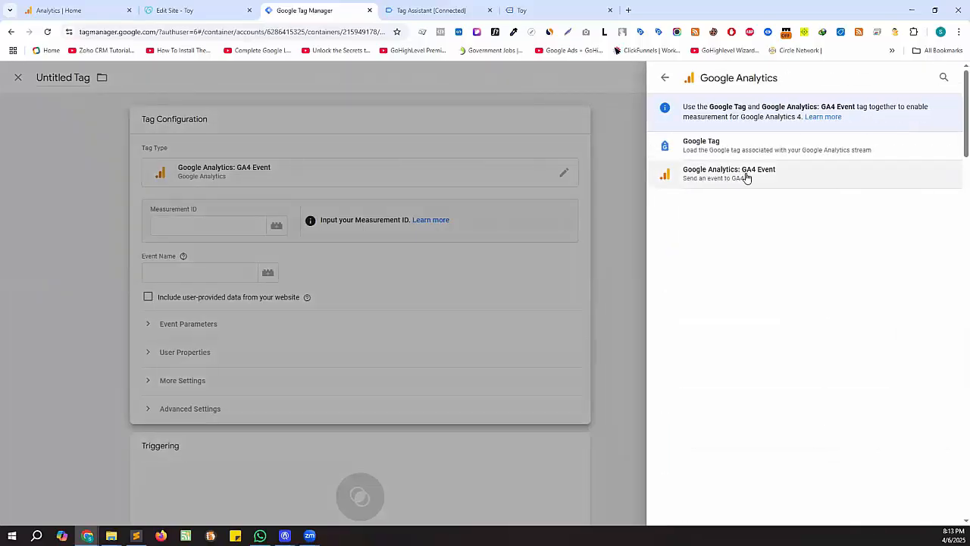
left_click(746, 176)
- Set the Measurement ID to the {{GA4 - MeasurementId}} variable
left_click(470, 227)
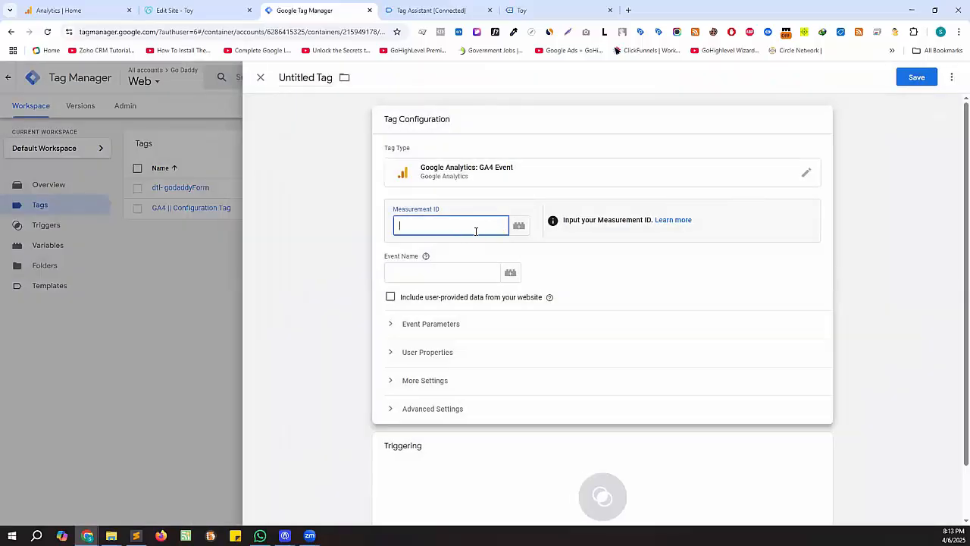
type("{{")
type(" e")
key("BackSpace")
key("BackSpace")
type("me")
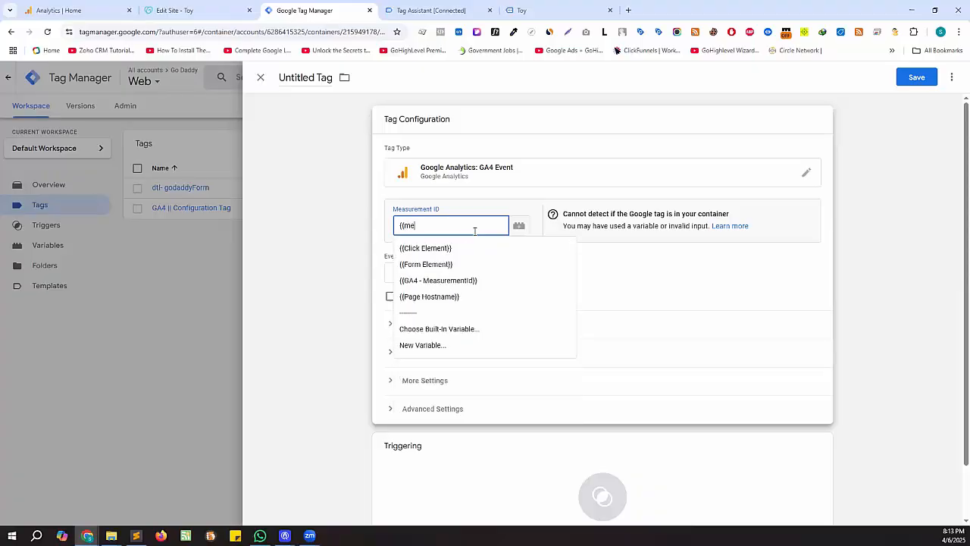
left_click(447, 281)
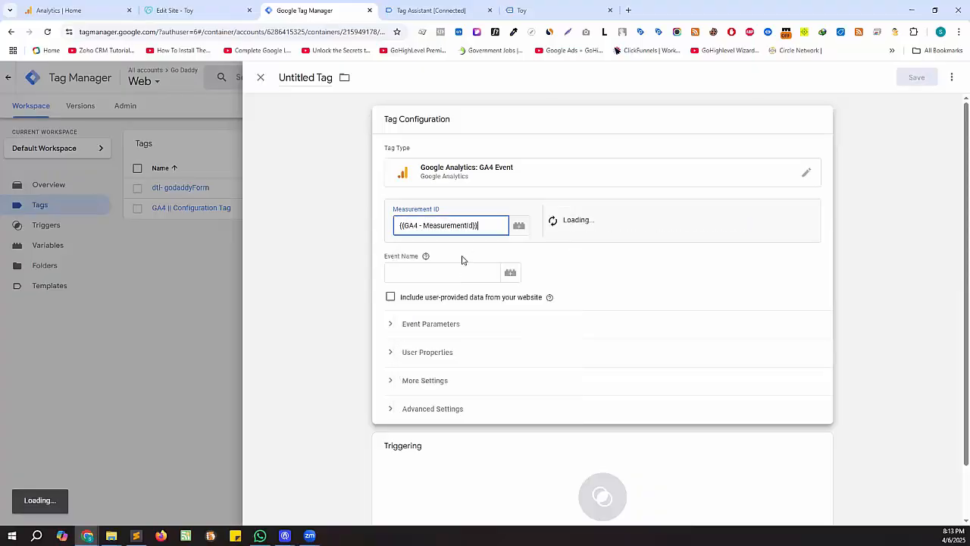
left_click_drag(493, 225, 398, 225)
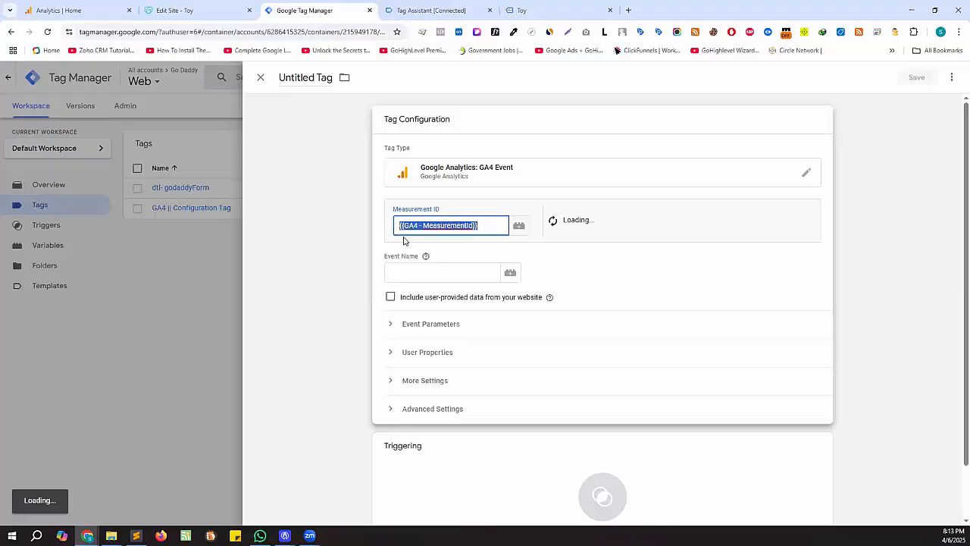
- Enter generate_lead as the Event Name and bring up the trigger choices
left_click(431, 274)
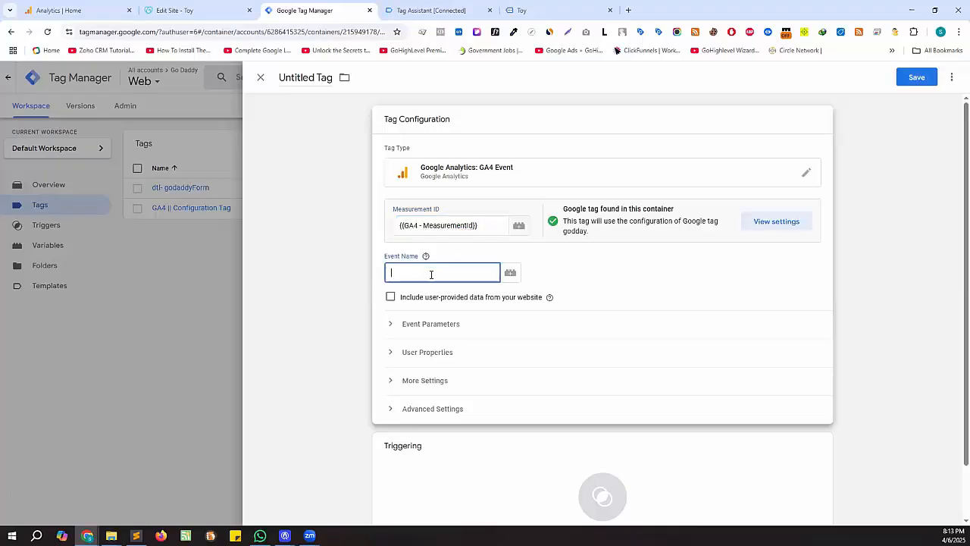
type("generate_lead")
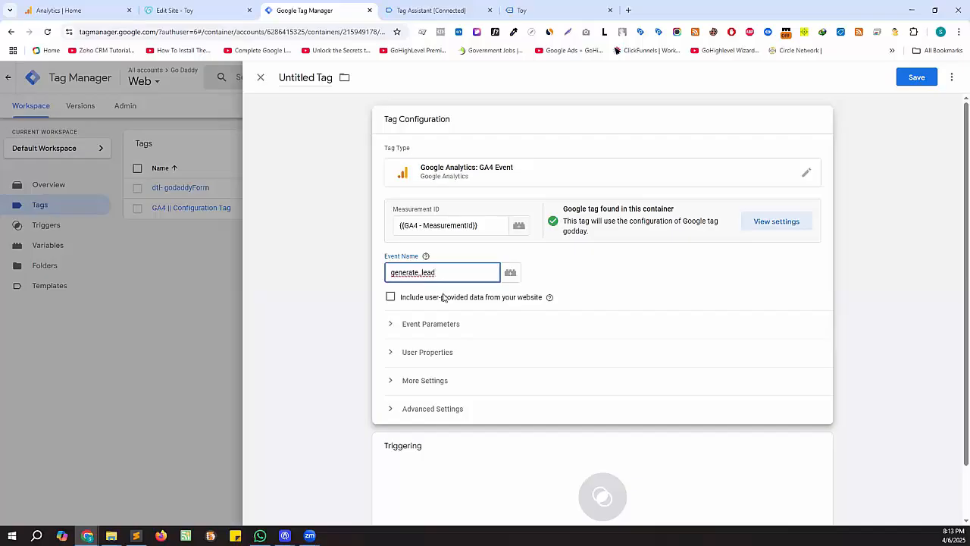
left_click_drag(434, 275, 378, 276)
left_click(462, 271)
left_click_drag(436, 273, 389, 270)
left_click(464, 273)
scroll(448, 330, "down", 1)
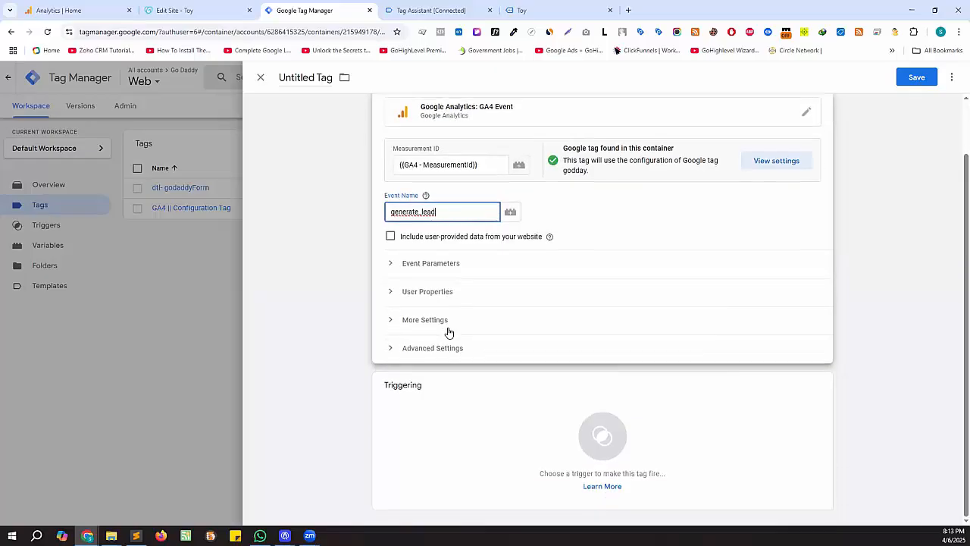
left_click(449, 406)
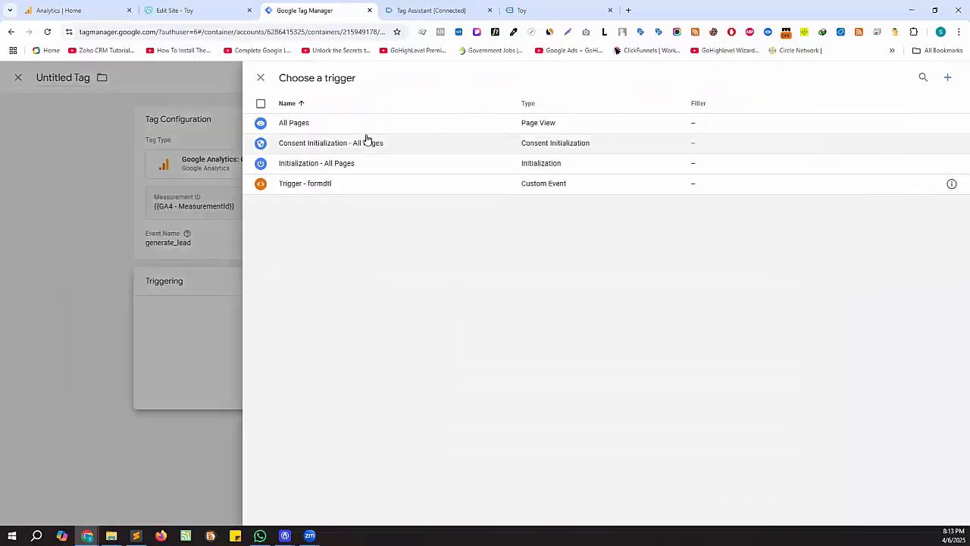
- Create a new Custom Event trigger and paste godaddy_form_submission as its event name
left_click(945, 78)
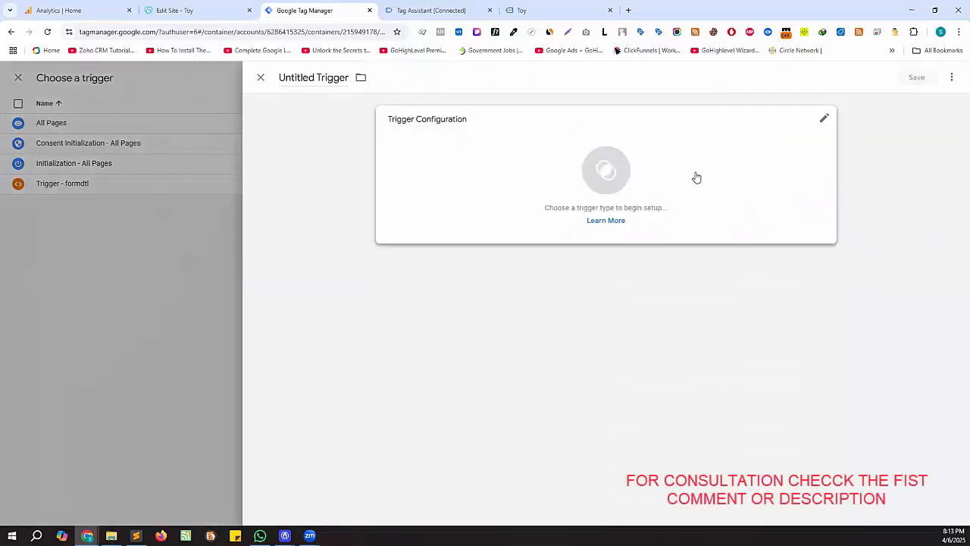
left_click(832, 125)
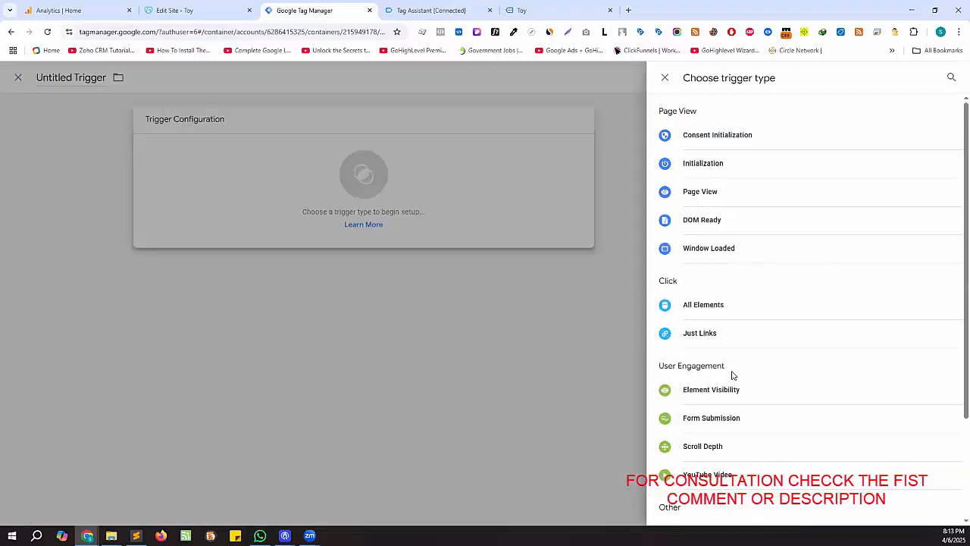
scroll(713, 337, "down", 2)
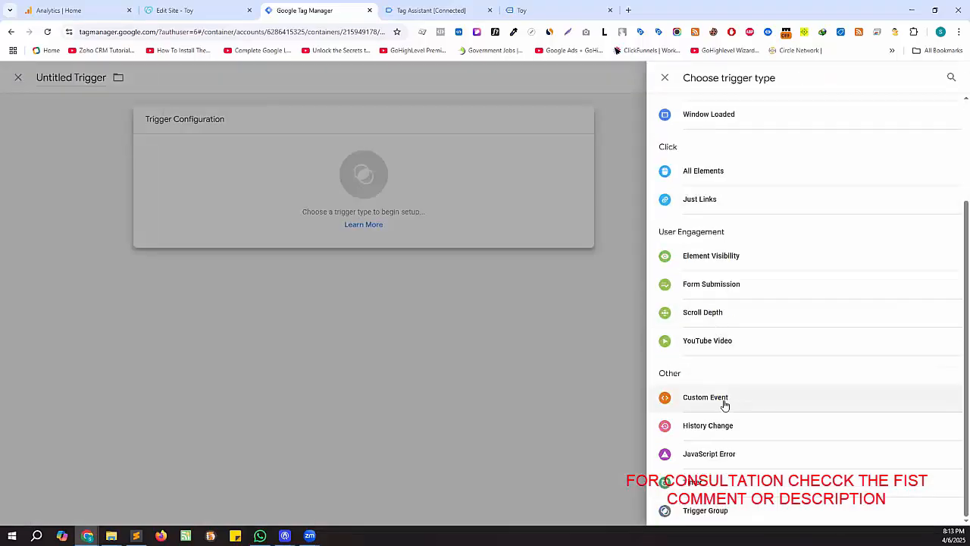
left_click(724, 404)
left_click(464, 225)
key("ctrl+v")
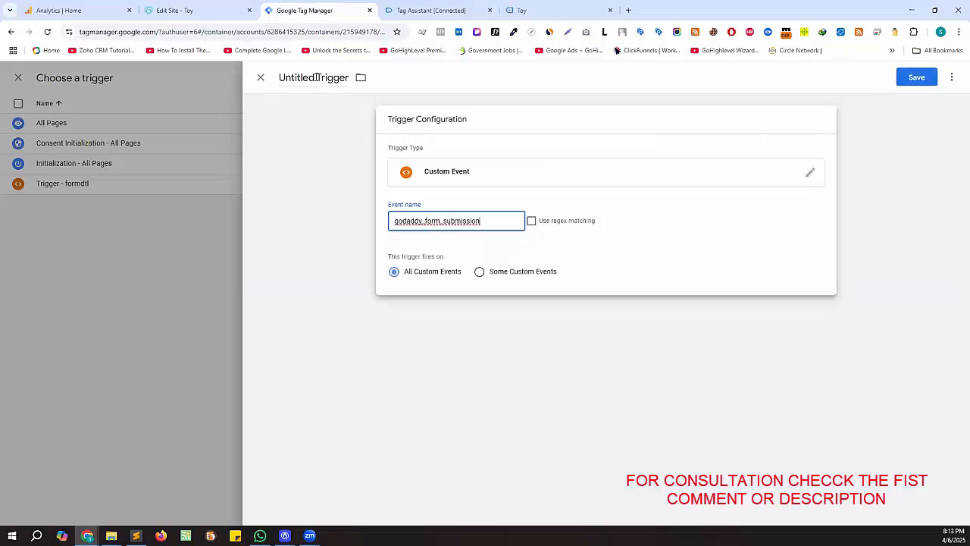
- Rename the trigger to 'Trigger - godadyForm' and save it
left_click_drag(317, 77, 271, 82)
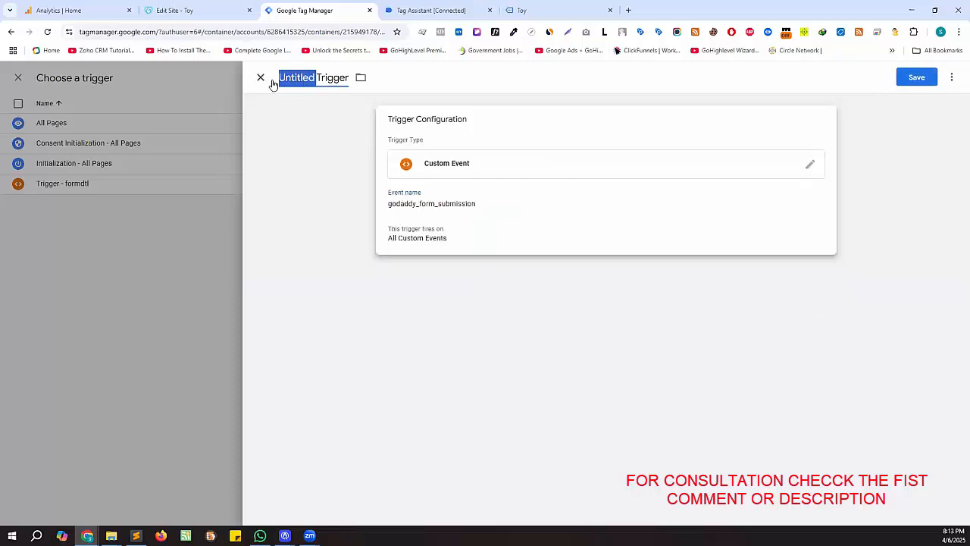
key("BackSpace")
left_click(330, 81)
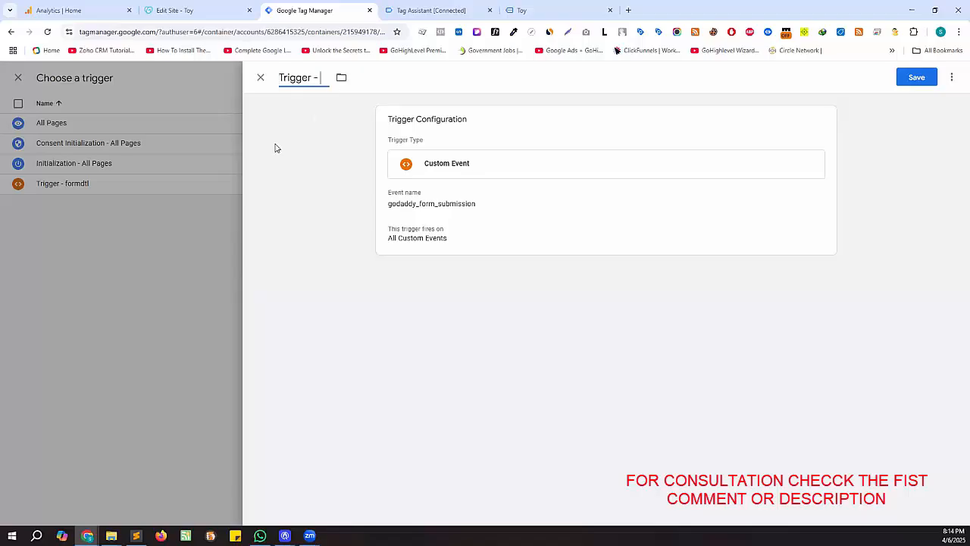
type("- godday")
key("BackSpace")
key("BackSpace")
key("BackSpace")
type("adyf")
key("BackSpace")
type("Form")
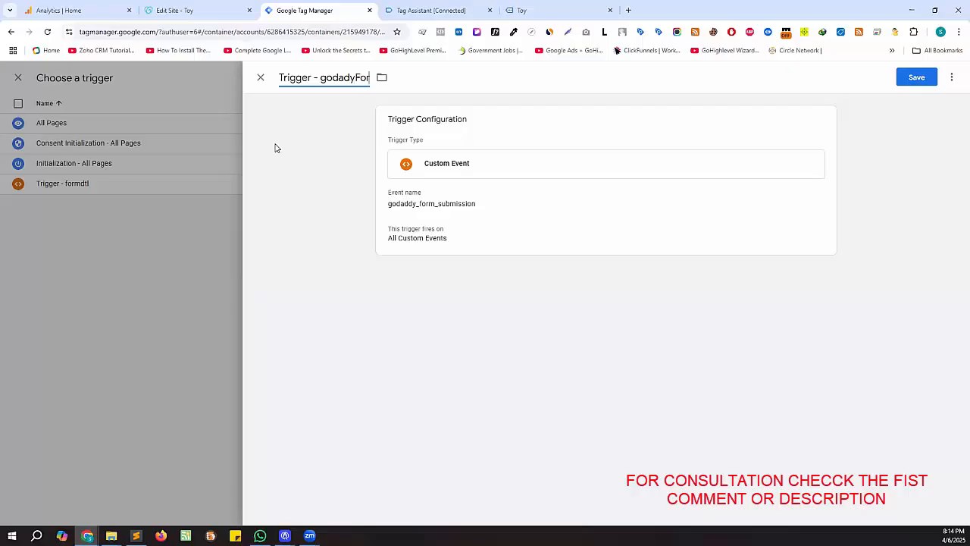
left_click(907, 79)
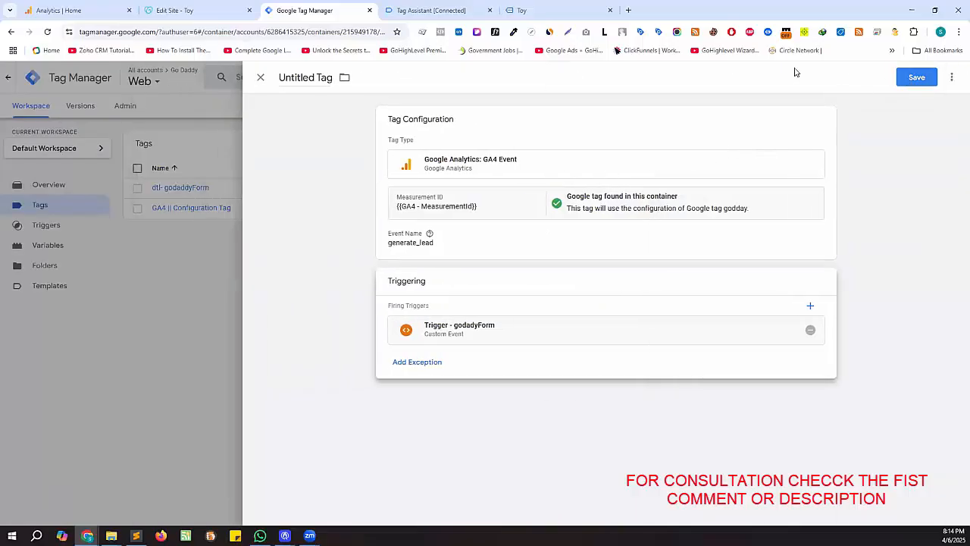
- Title the GA4 Event tag 'GA4 || Godaddy Form Submission' and save it
left_click(325, 79)
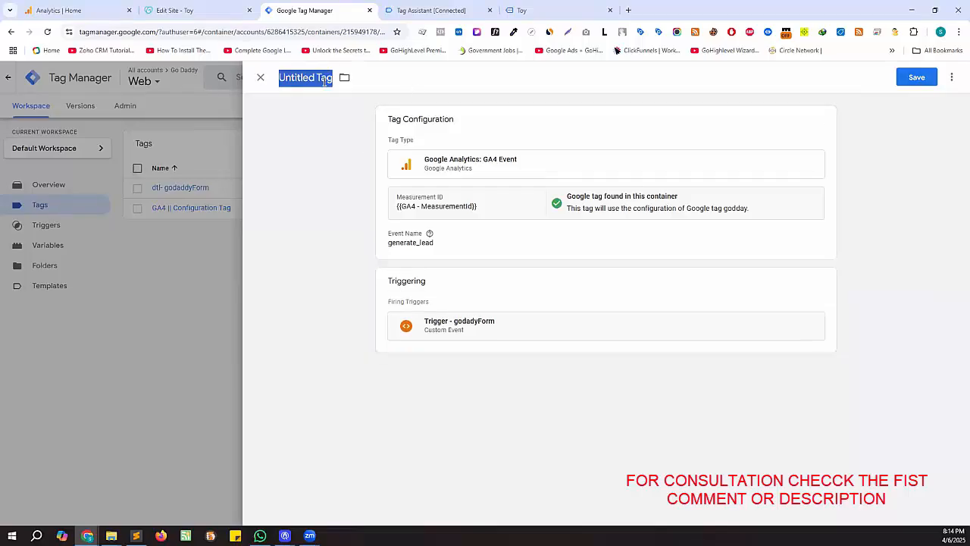
type("GA4 ||")
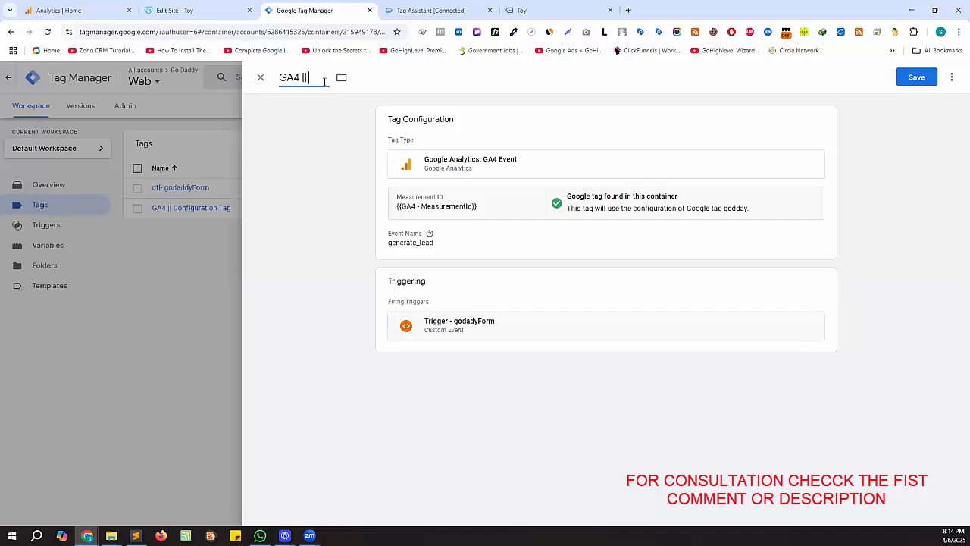
type("Godaddy Form S")
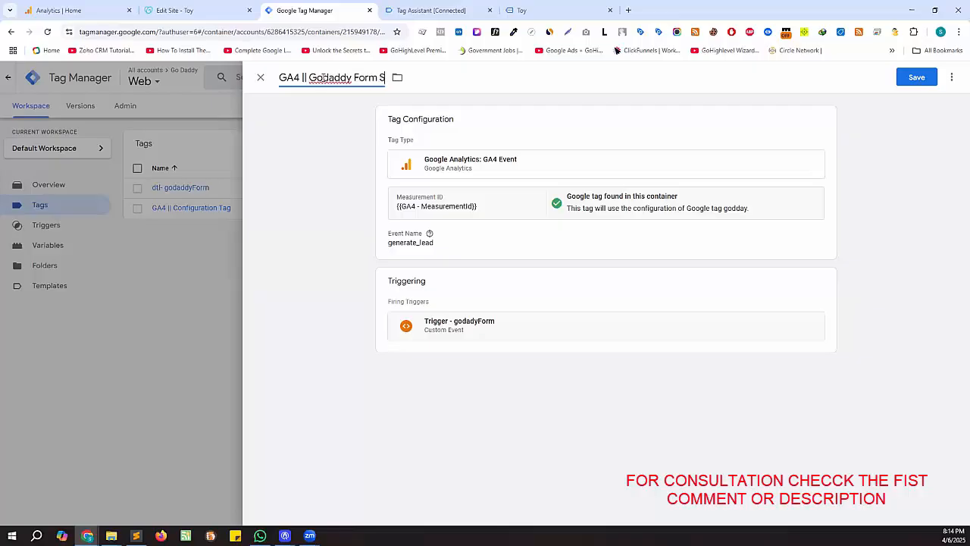
type("ubmission")
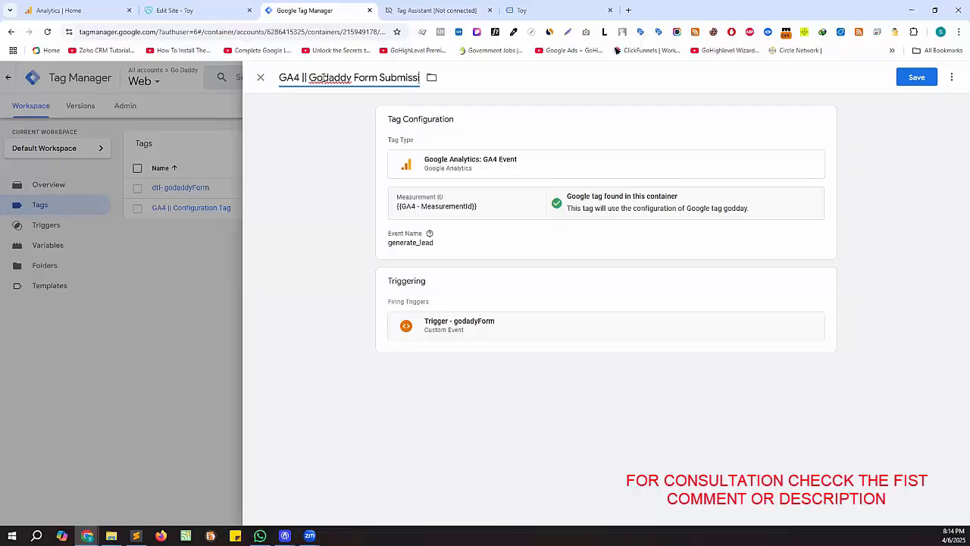
left_click(915, 76)
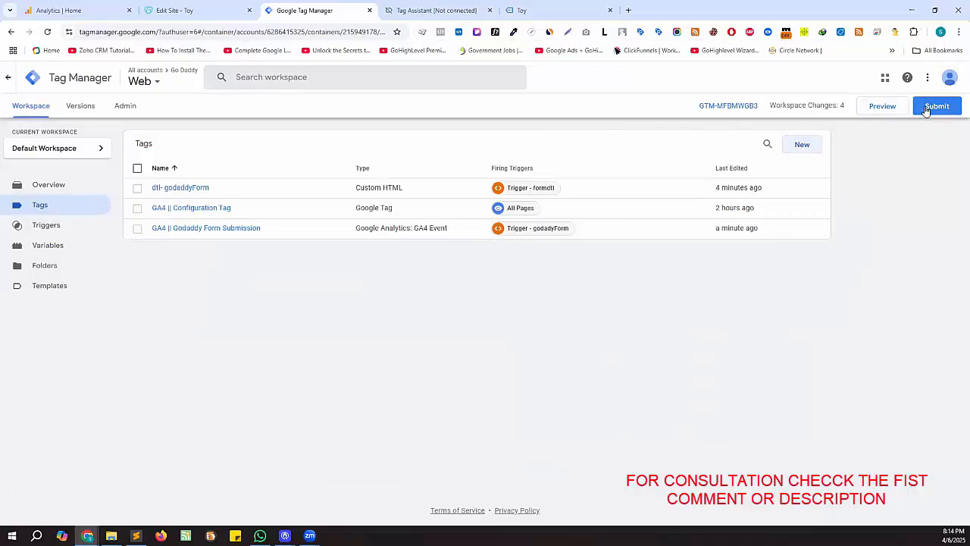
- Start a debug preview, check the Toy site loads with gtm_debug, then view the Analytics Home dashboard
left_click(880, 108)
left_click_drag(359, 5, 417, 5)
left_click(352, 8)
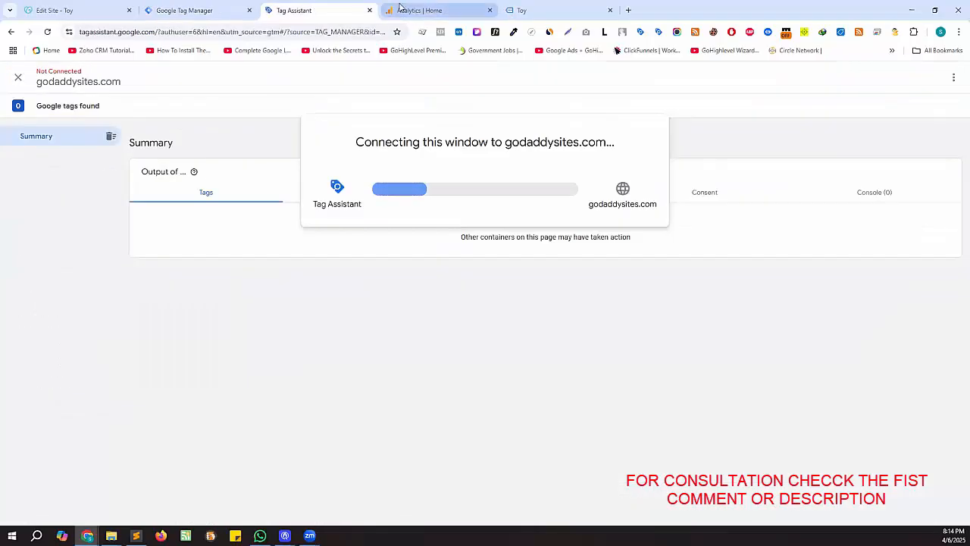
left_click(552, 6)
scroll(455, 244, "down", 5)
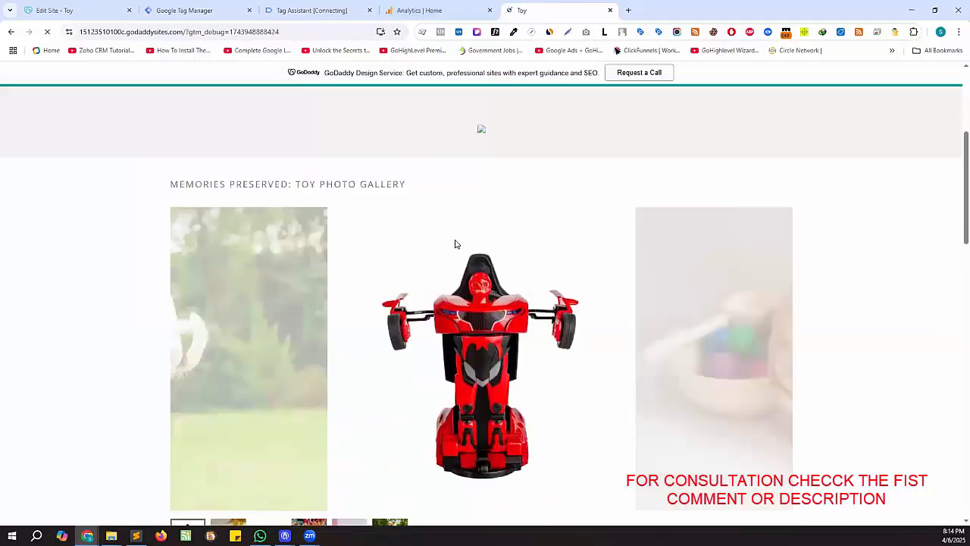
left_click(455, 12)
scroll(670, 298, "down", 3)
scroll(606, 311, "up", 3)
- Review Event count by Event name in the GA4 Realtime overview, then return to the Tag Assistant session
scroll(630, 326, "down", 3)
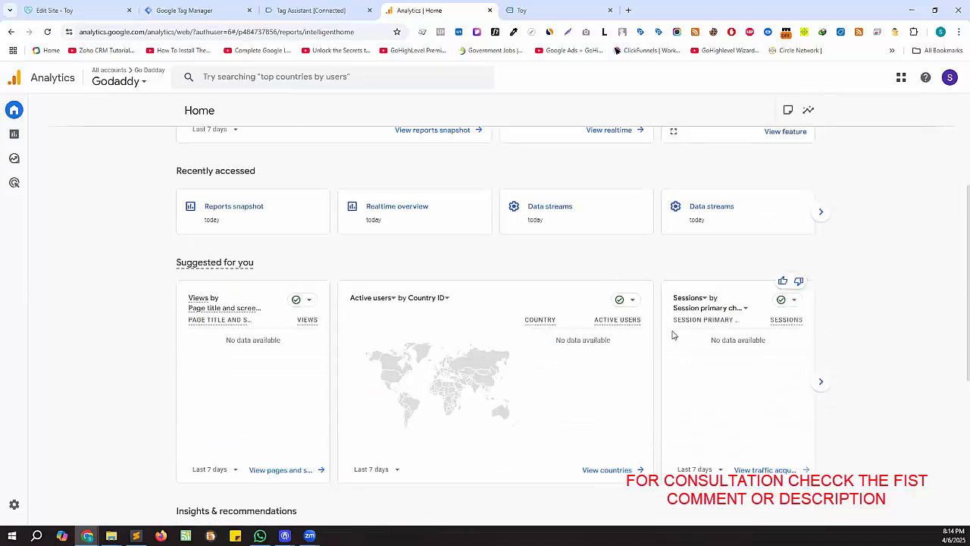
scroll(697, 371, "up", 3)
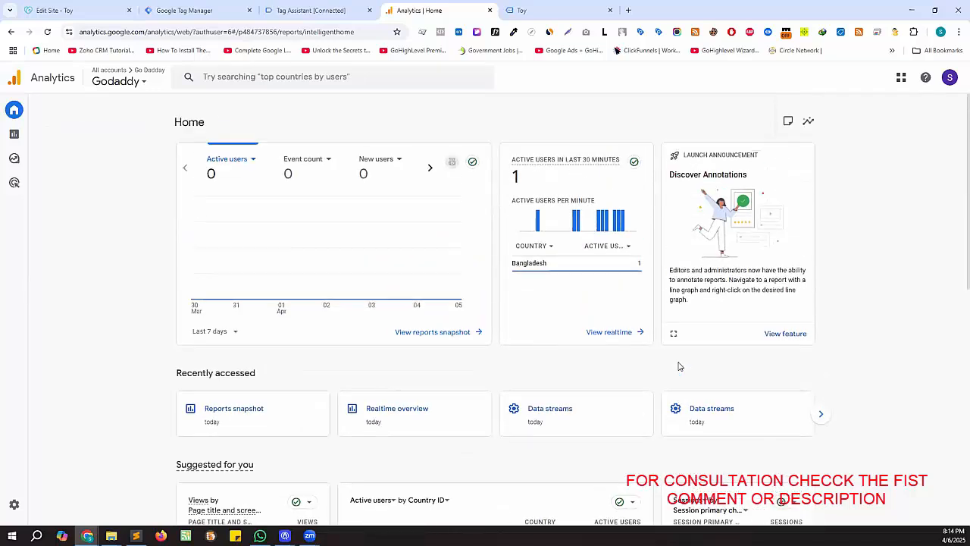
scroll(644, 334, "down", 3)
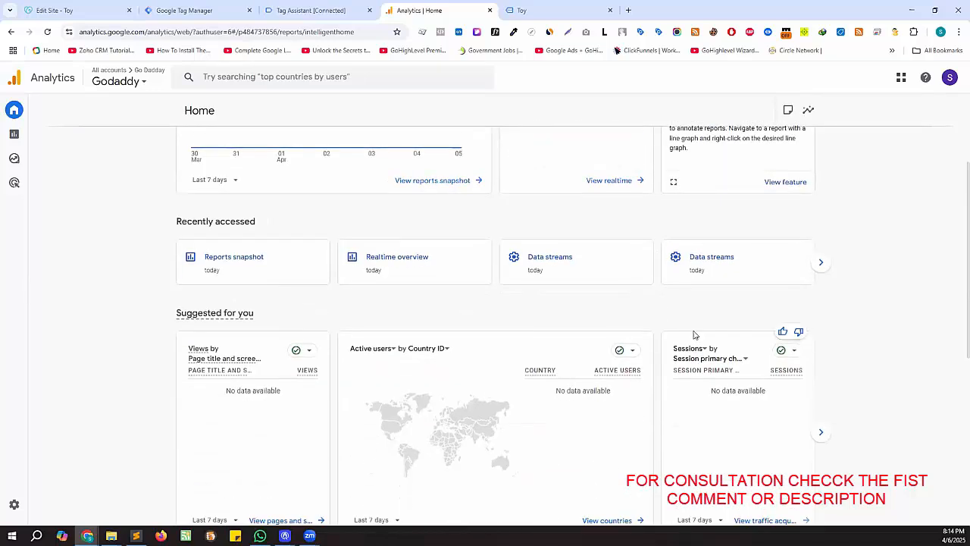
scroll(535, 351, "up", 3)
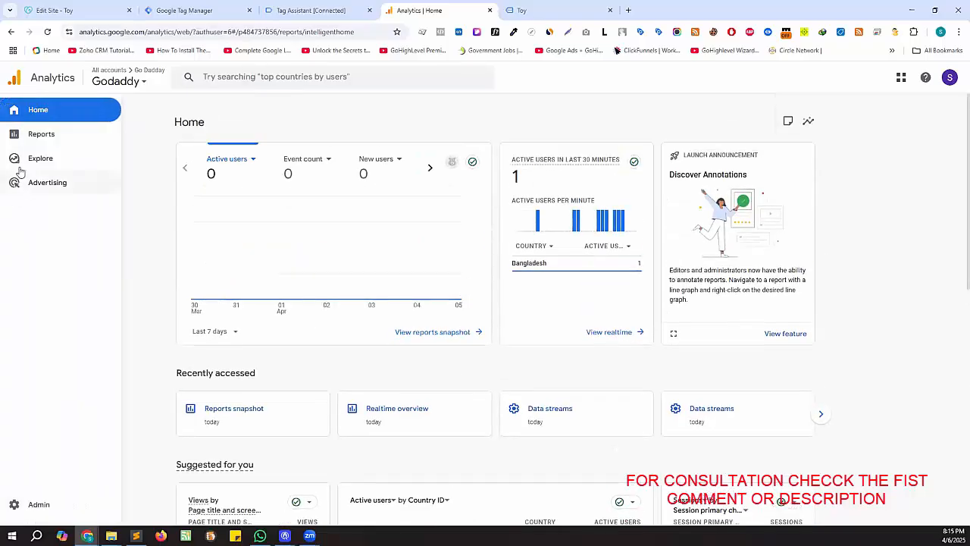
left_click(53, 136)
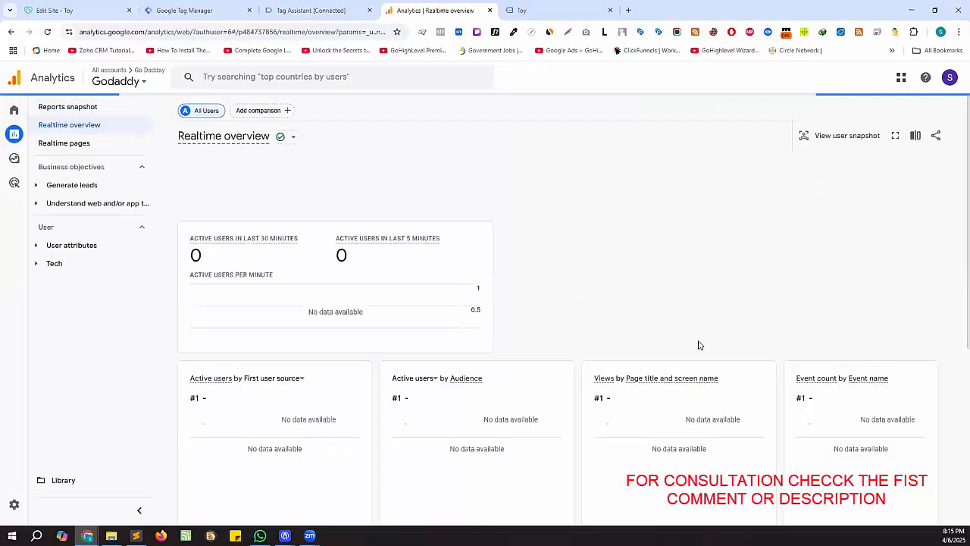
scroll(698, 342, "down", 2)
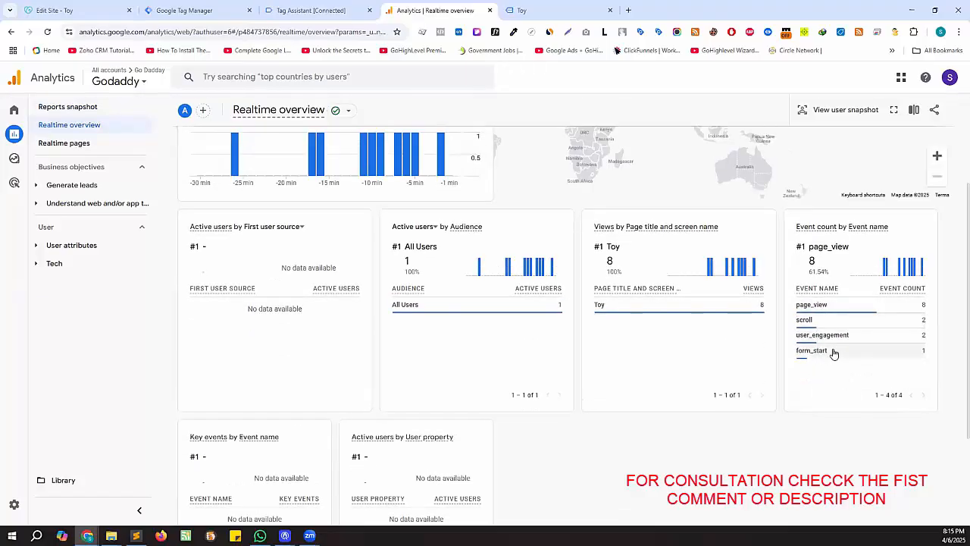
scroll(850, 376, "up", 2)
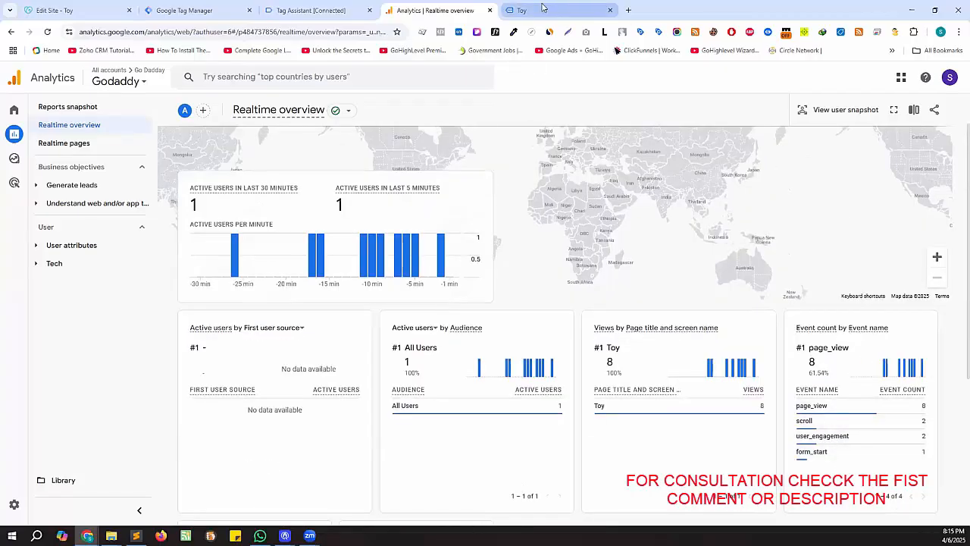
left_click(304, 9)
- Submit the GoDaddy contact form with a test name, e-mail and the message 'test'
left_click(485, 258)
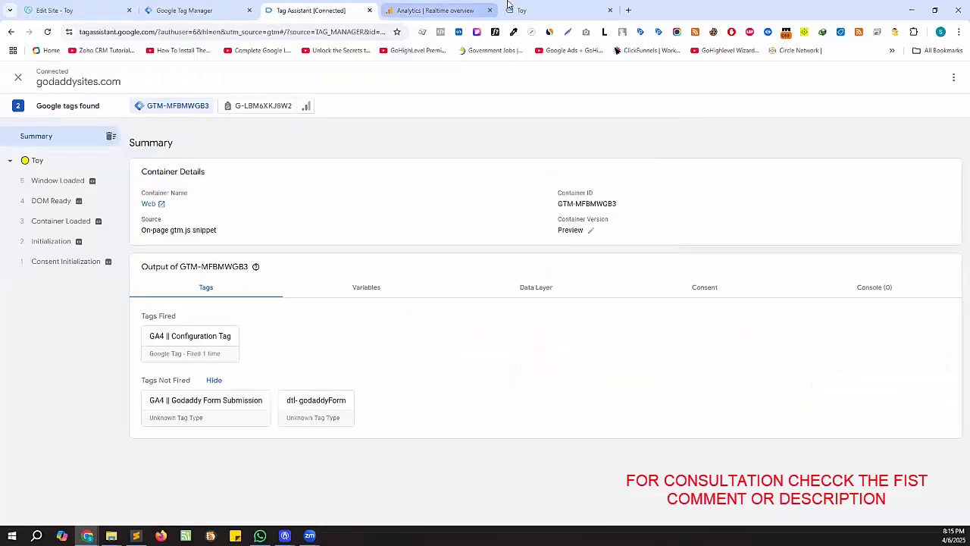
scroll(255, 310, "down", 8)
scroll(258, 300, "up", 1)
left_click(217, 154)
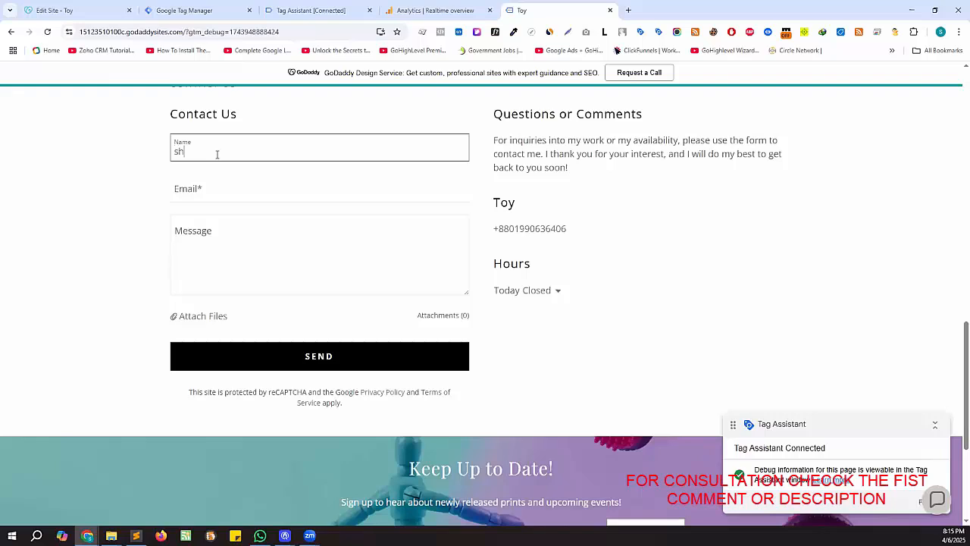
type("shariful")
key("Tab")
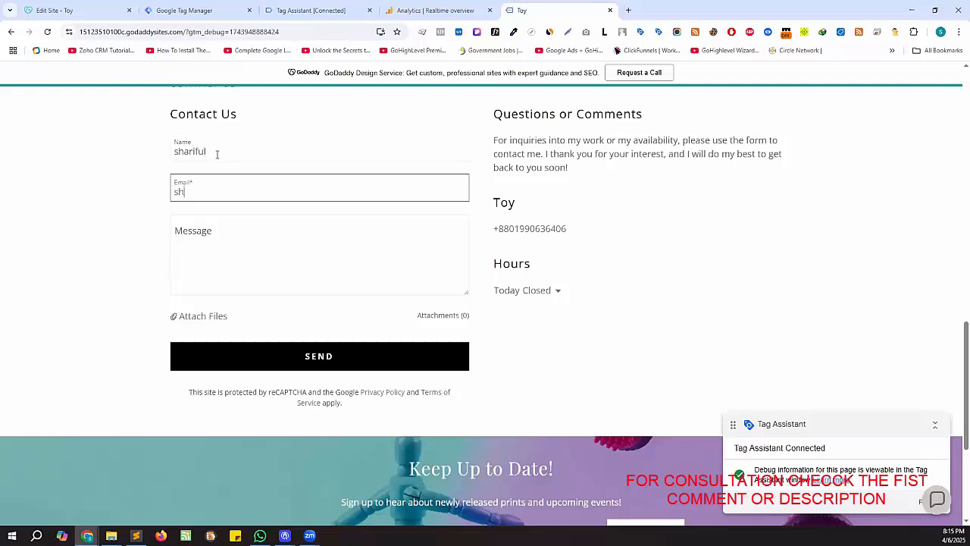
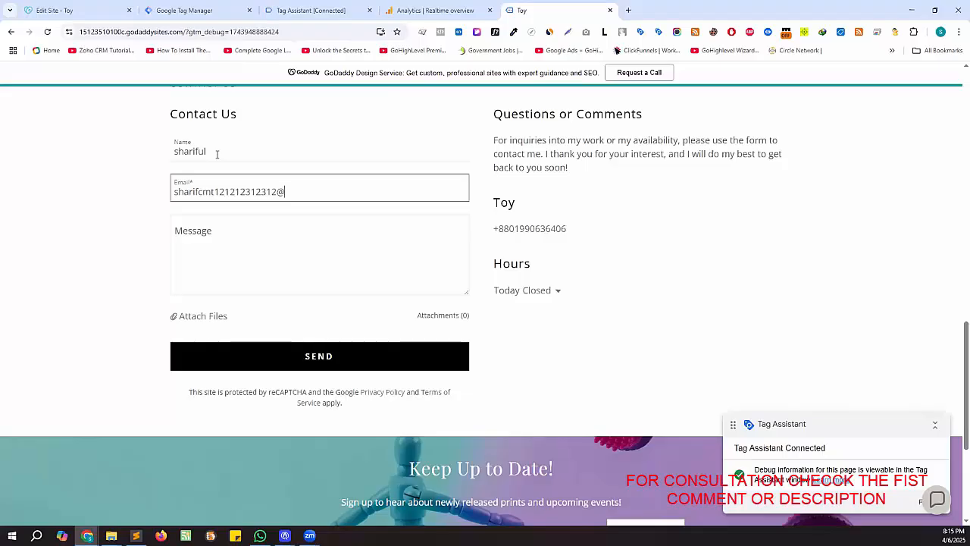
key("Tab")
type("test")
left_click(330, 353)
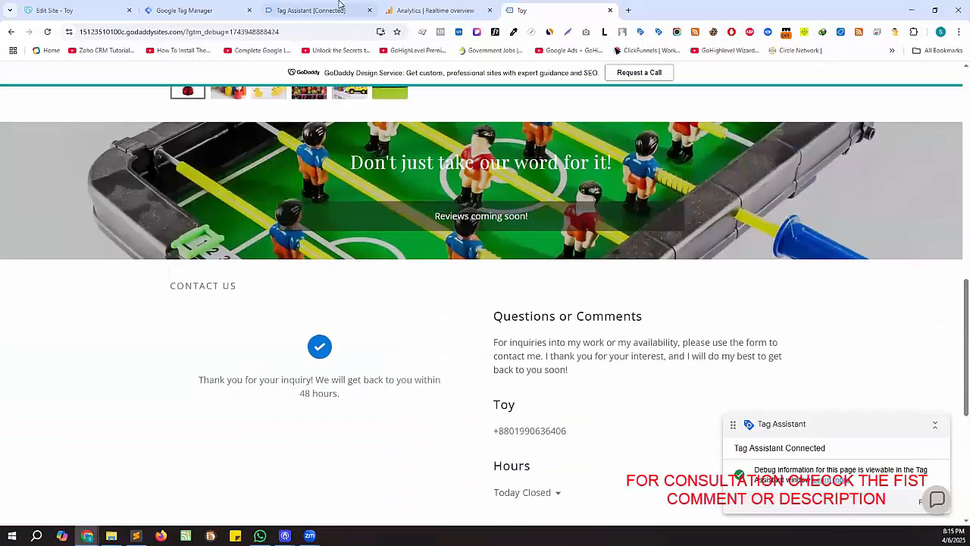
- Confirm in Tag Assistant that godaddy_form_submission fired GA4 || Godaddy Form Submission
left_click(333, 9)
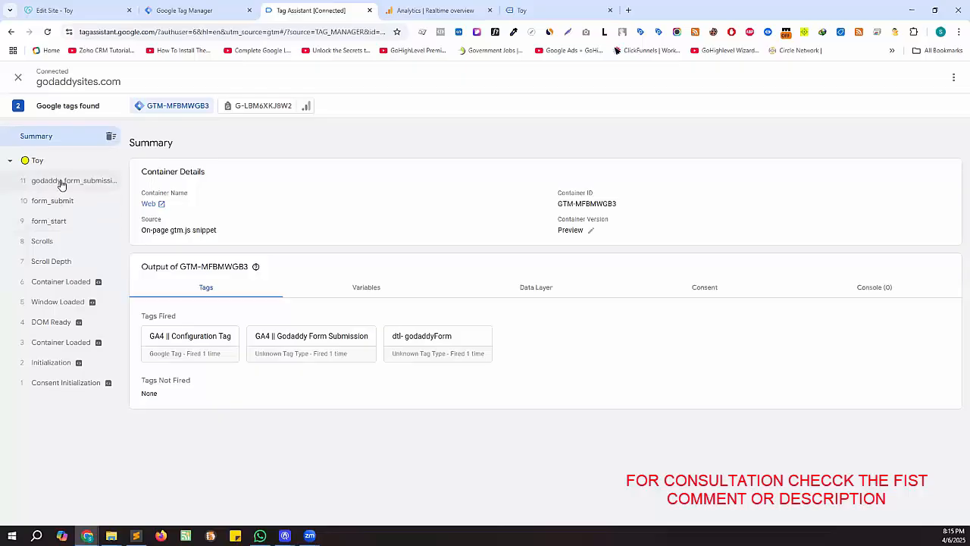
left_click(61, 183)
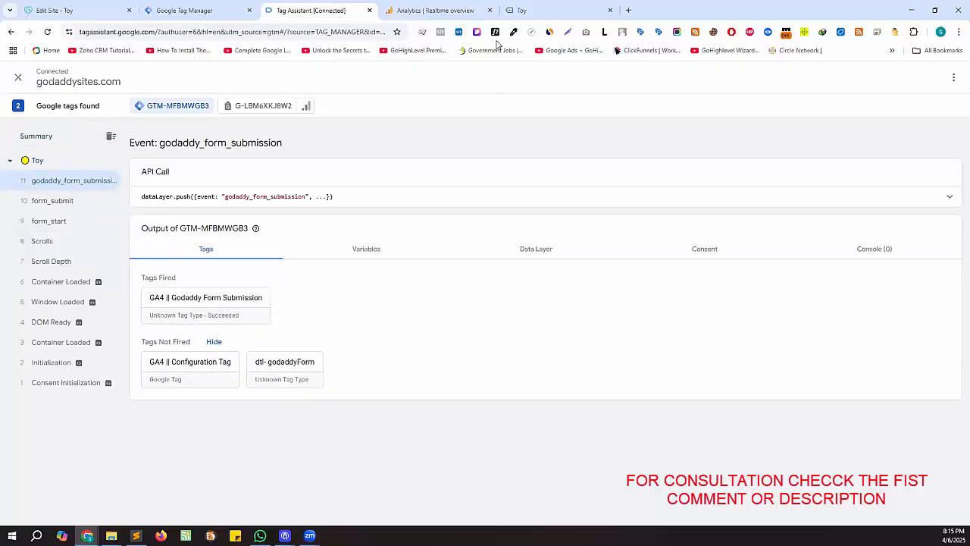
left_click(426, 6)
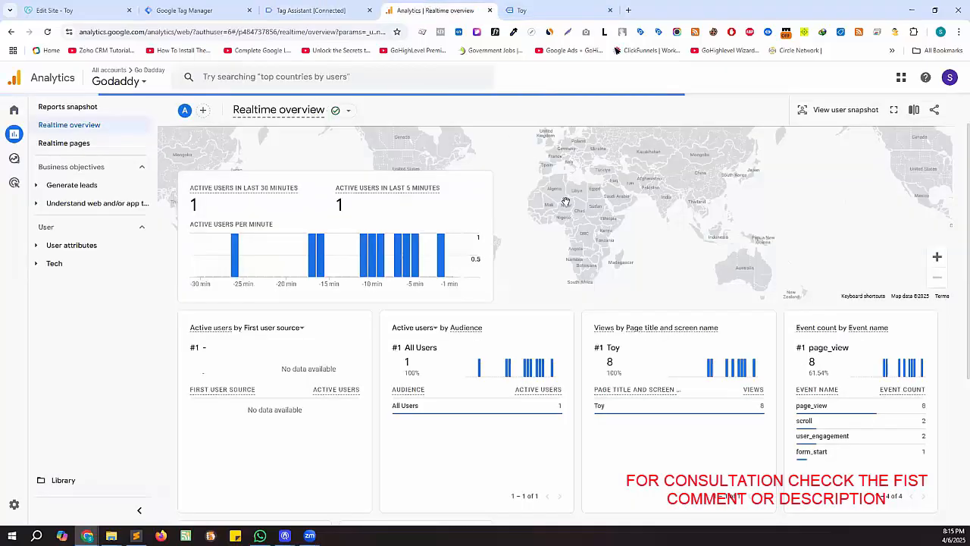
- Reload the Realtime overview and find generate_lead with a count of 1 under Event count
scroll(673, 290, "down", 3)
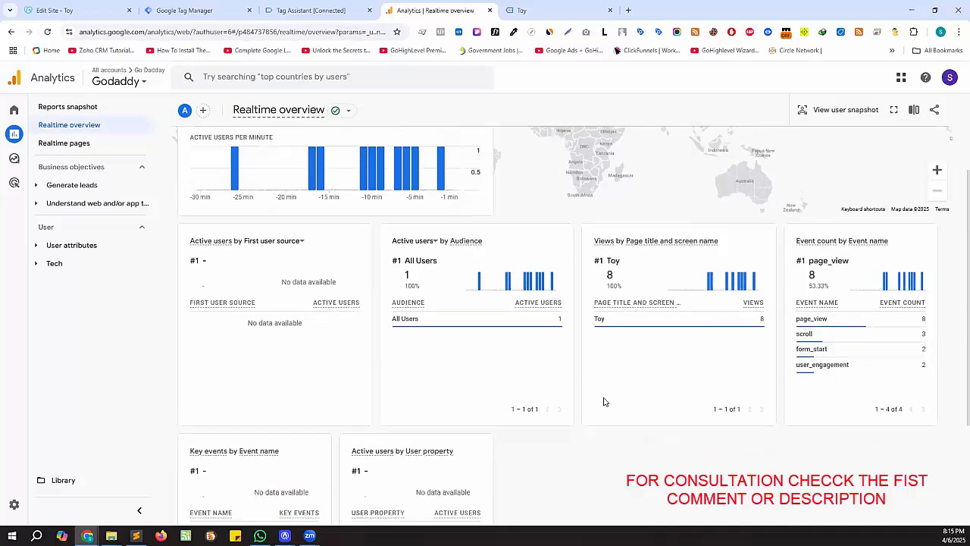
left_click(45, 34)
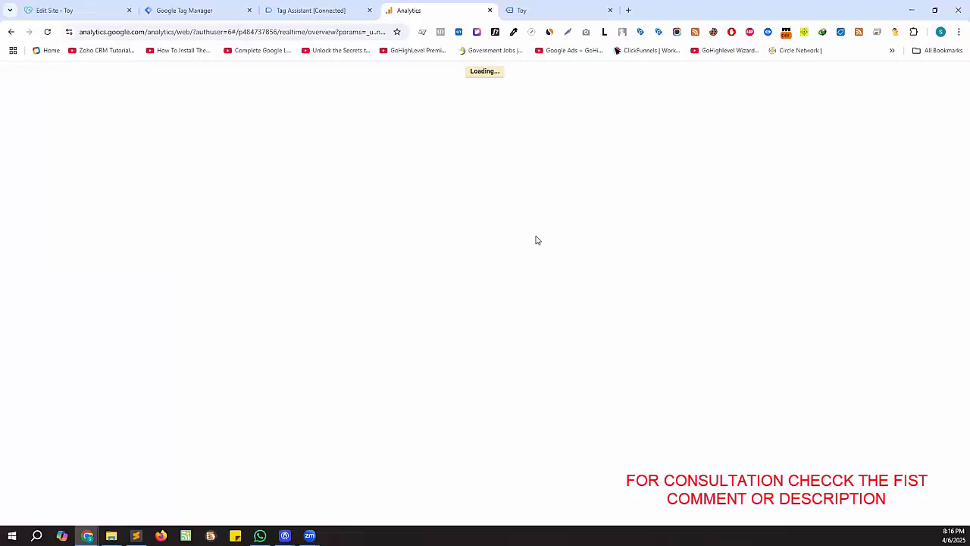
scroll(602, 271, "down", 2)
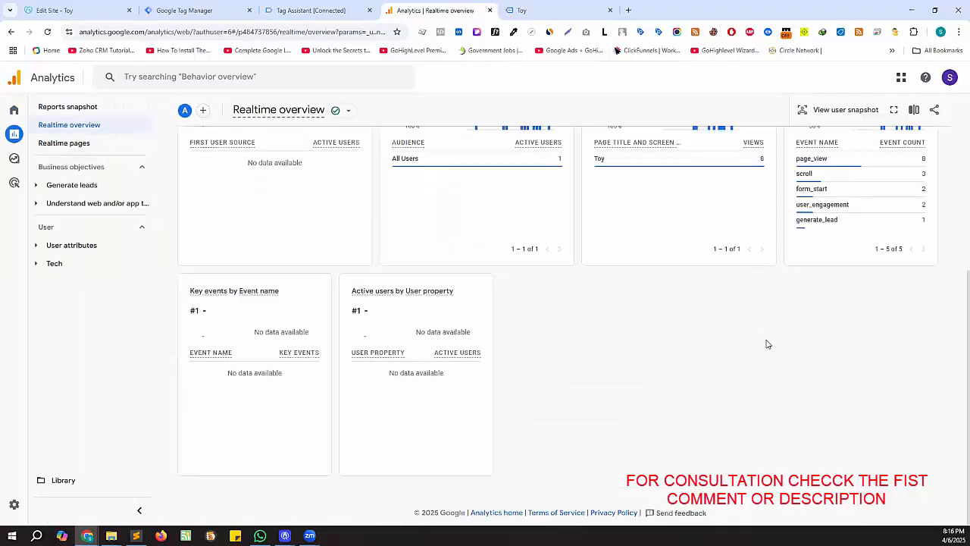
mouse_move(836, 328)
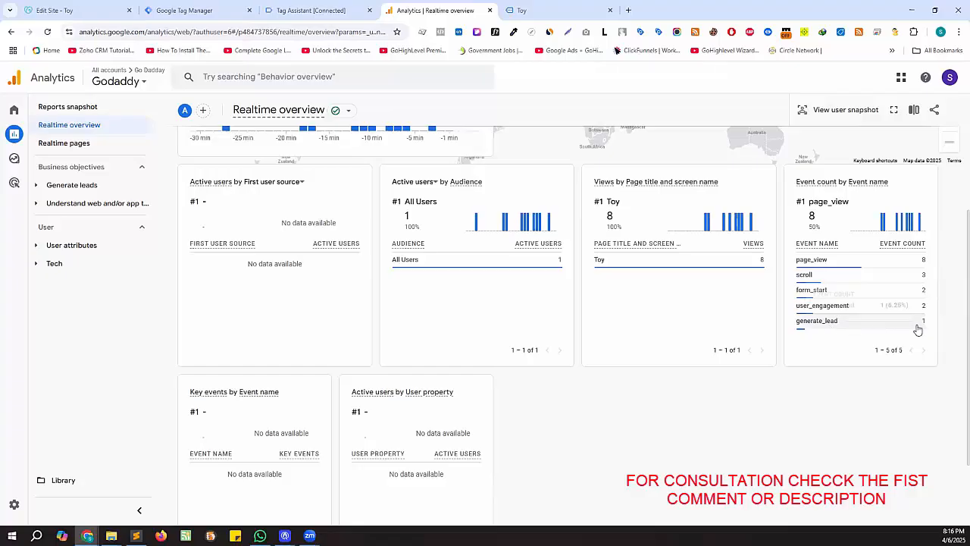
scroll(917, 328, "up", 1)
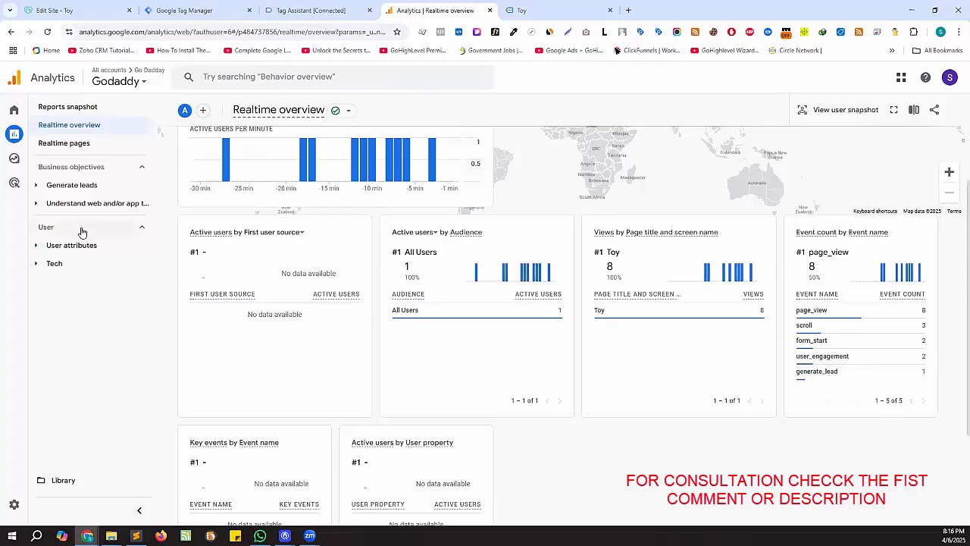
- Go to Admin > Key events, check the Events list, then return to Key events showing only purchase
left_click(17, 504)
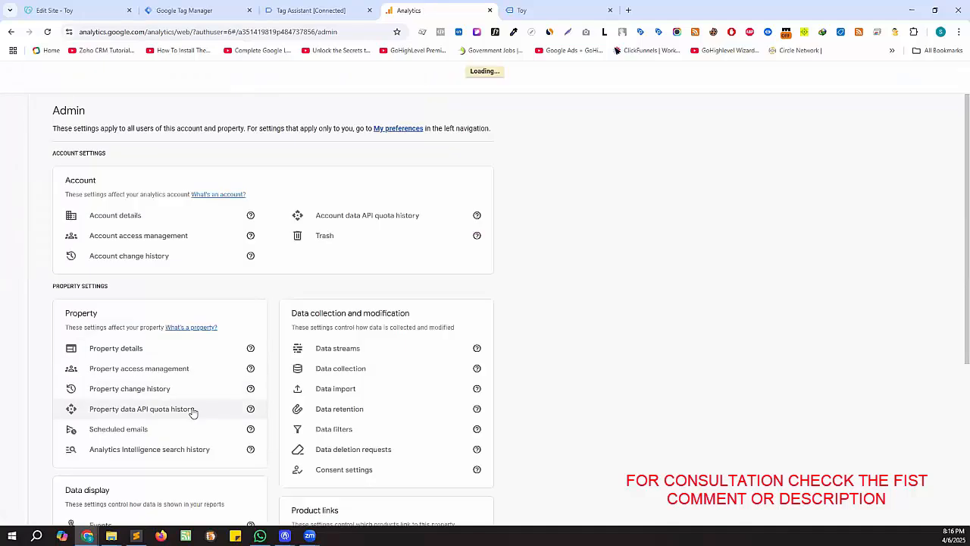
scroll(261, 343, "down", 2)
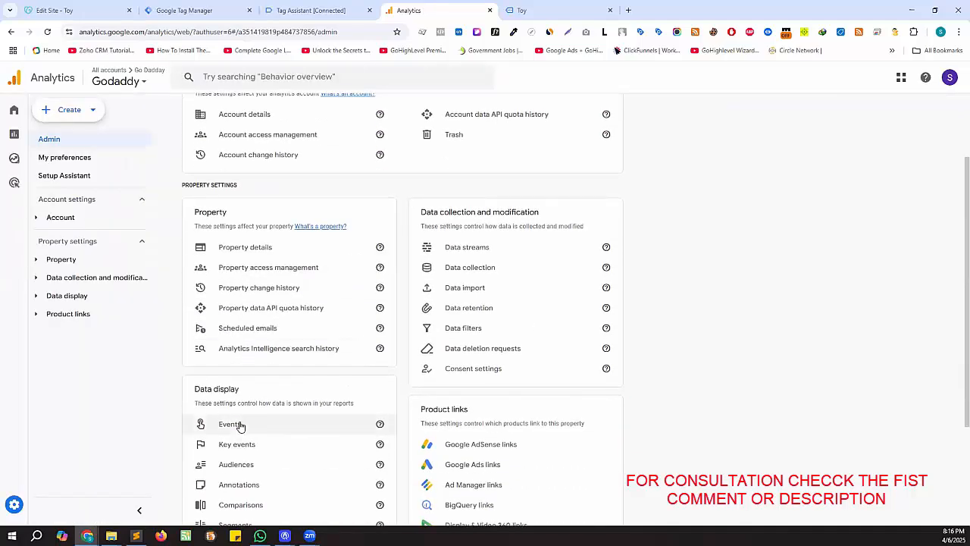
scroll(303, 379, "down", 1)
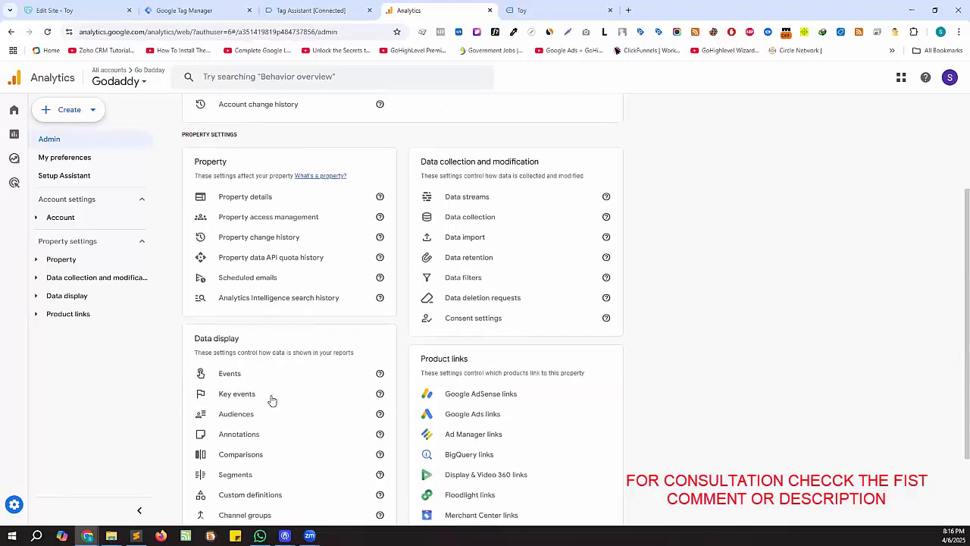
left_click(256, 396)
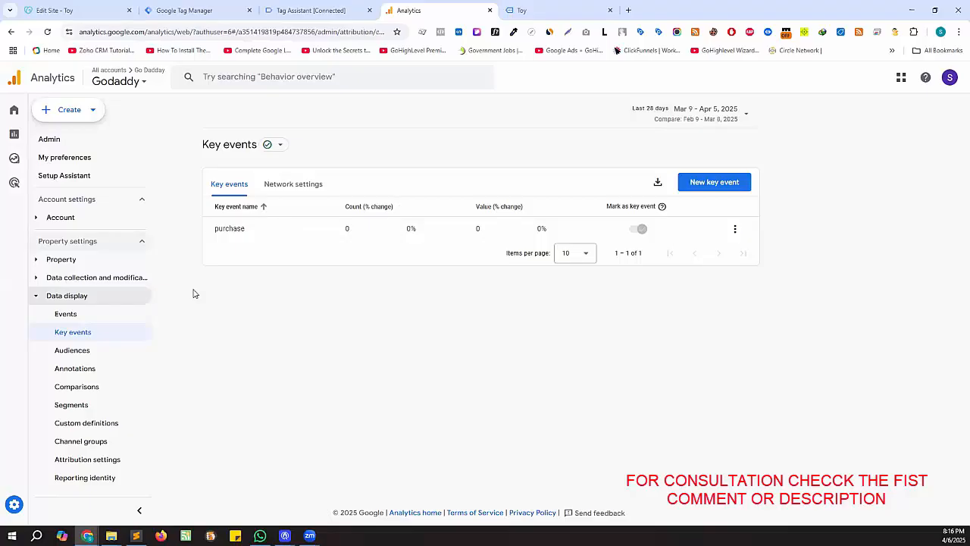
left_click(74, 317)
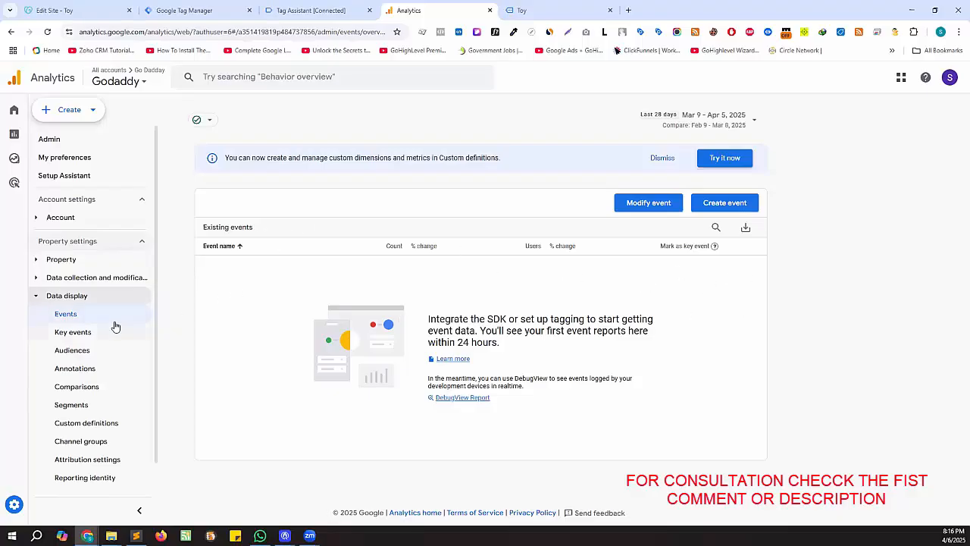
left_click(89, 335)
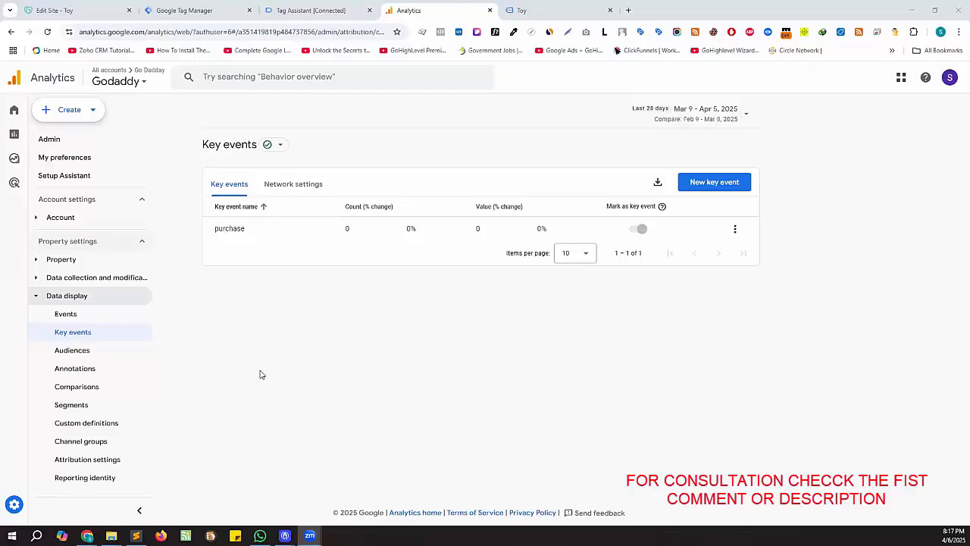
- Bring the godaddyFormTracking script in Sublime Text to the front and deselect its text
left_click(135, 535)
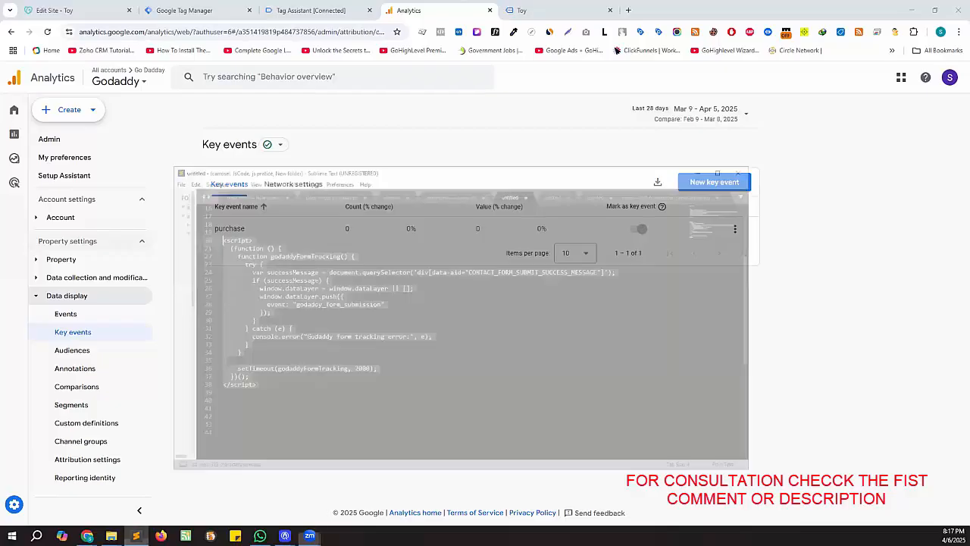
left_click(329, 369)
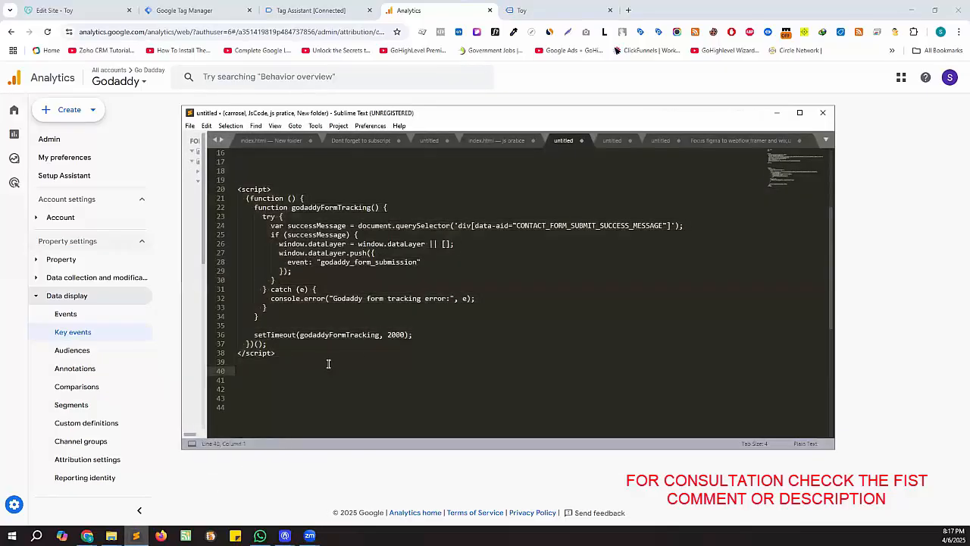